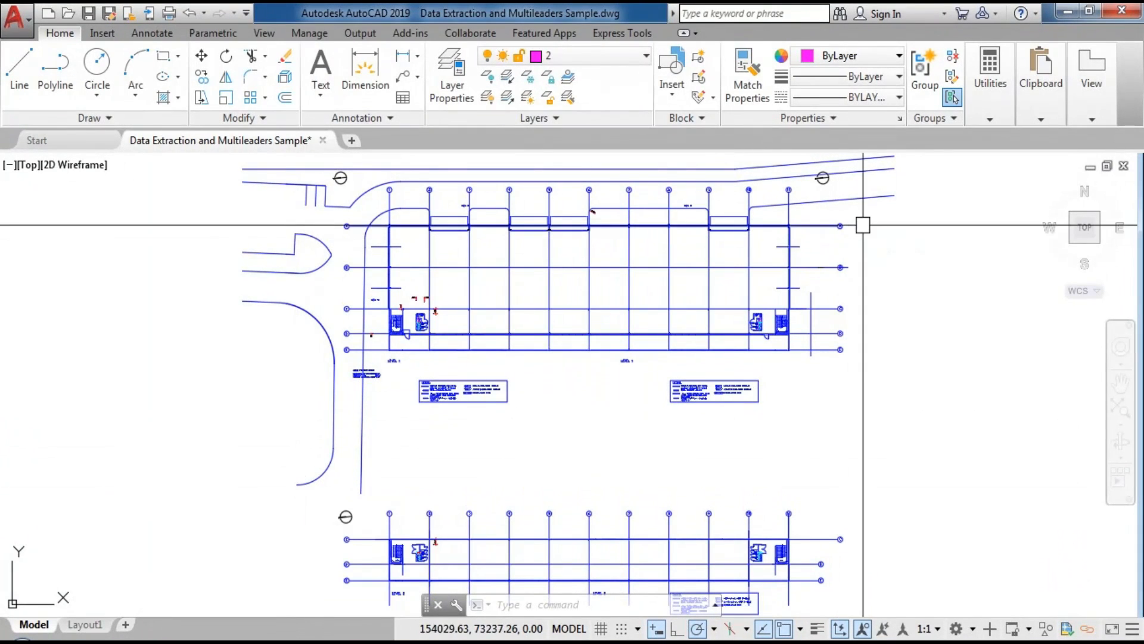
Identify the coordinates of the lower endpoint of the curved road edge southwest of the building with ID Point.
click(990, 119)
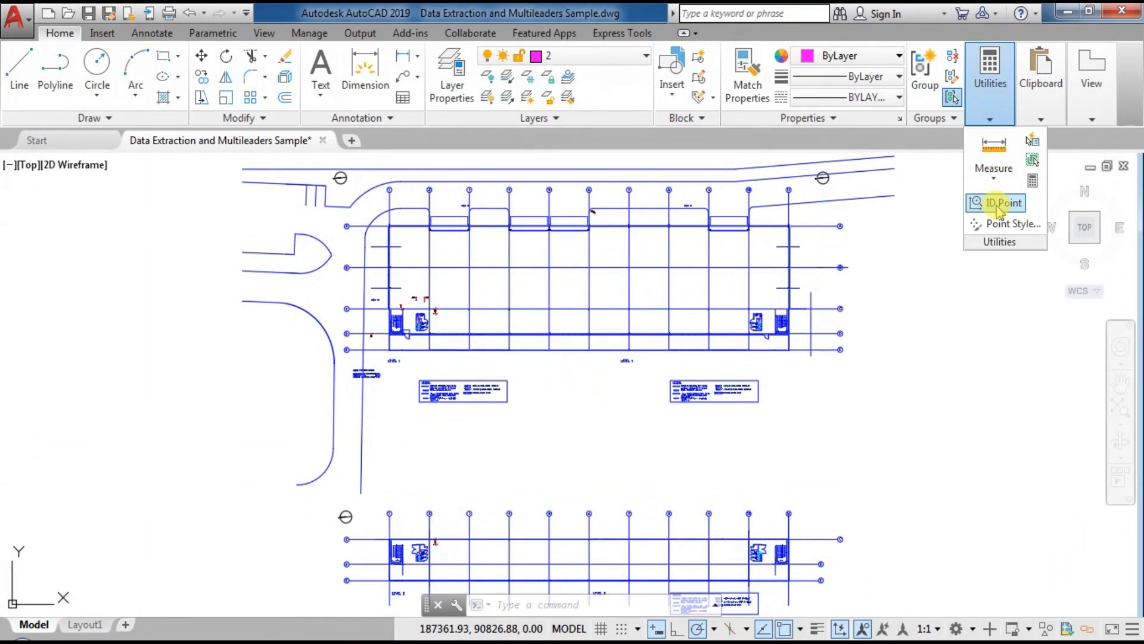
click(1004, 203)
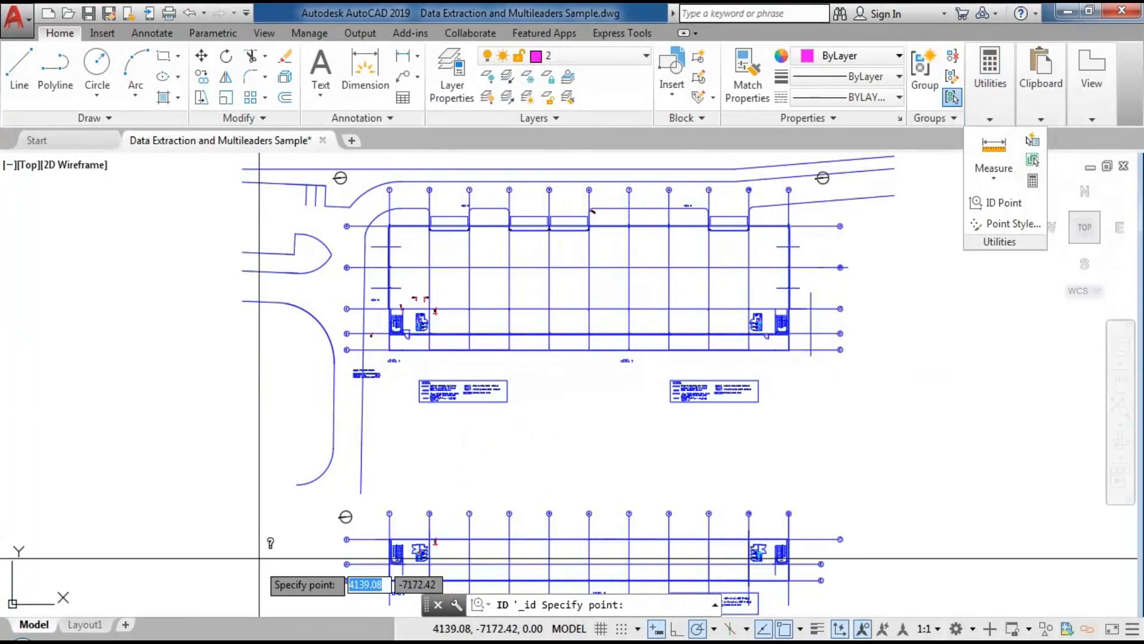
scroll(257, 512, up, 6)
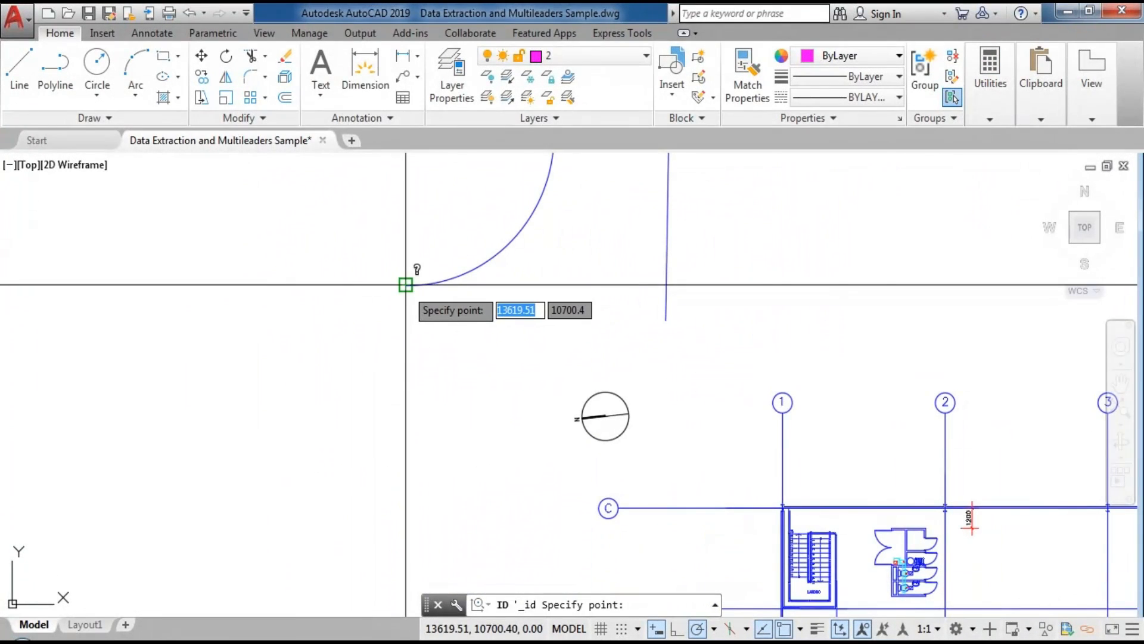
click(405, 284)
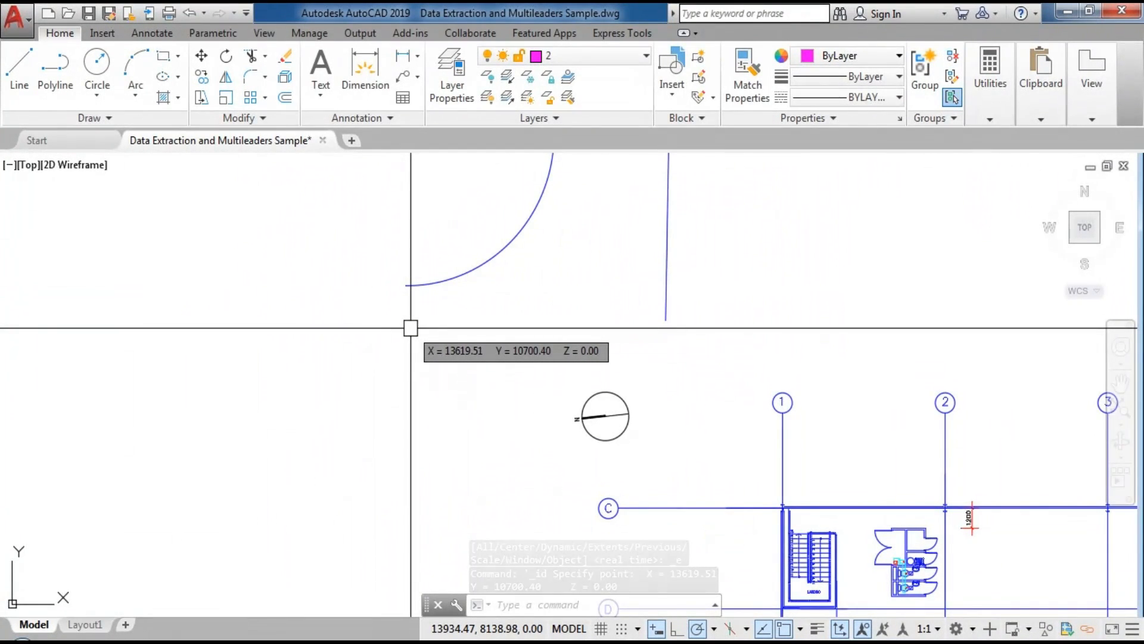
Identify the coordinates of the eastern endpoint of the northernmost road line with ID Point.
scroll(411, 328, down, 6)
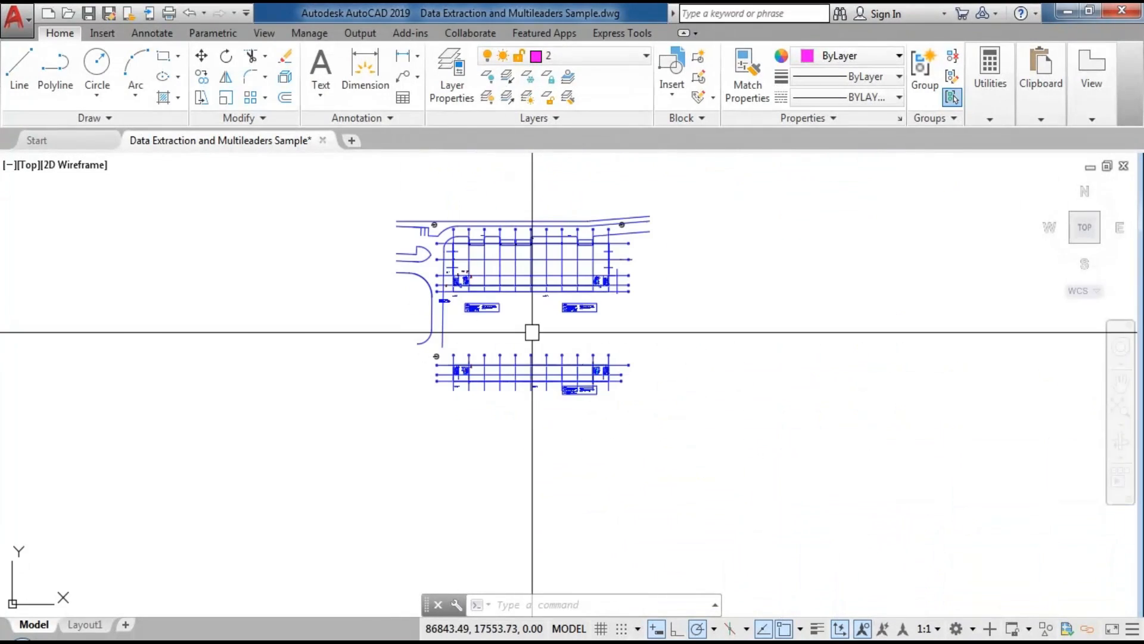
key(Return)
scroll(634, 225, up, 8)
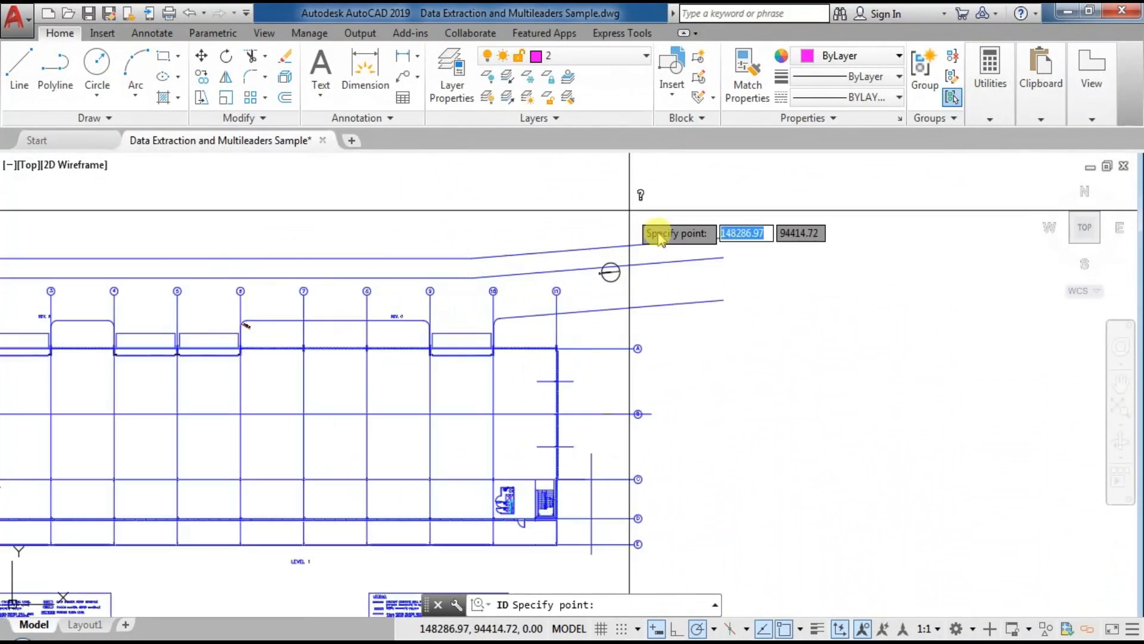
click(750, 198)
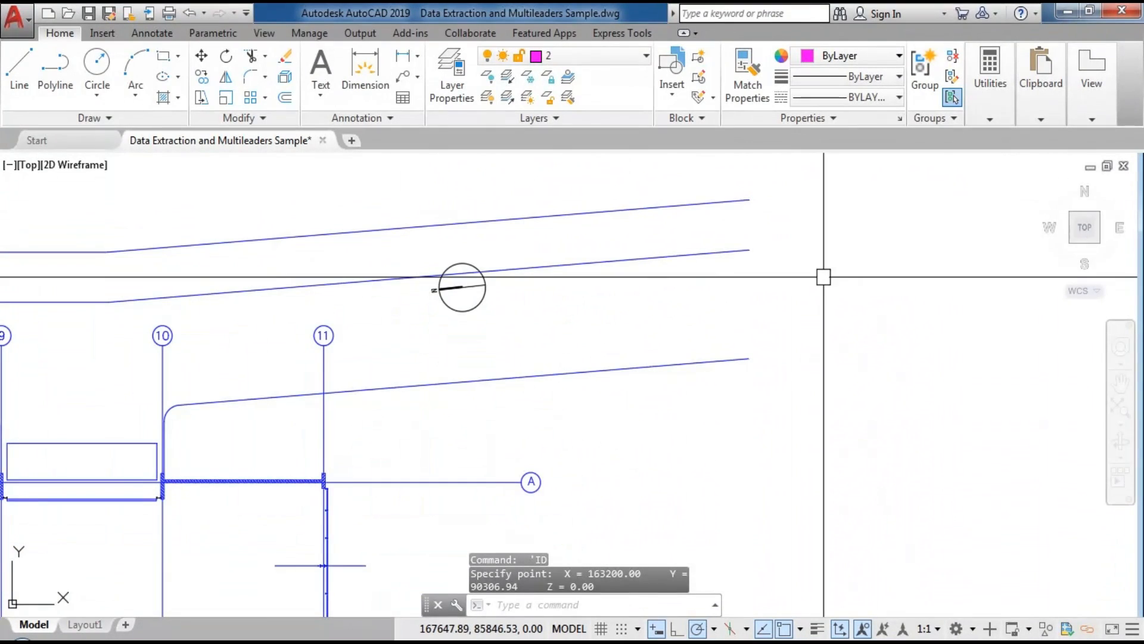
scroll(820, 287, down, 6)
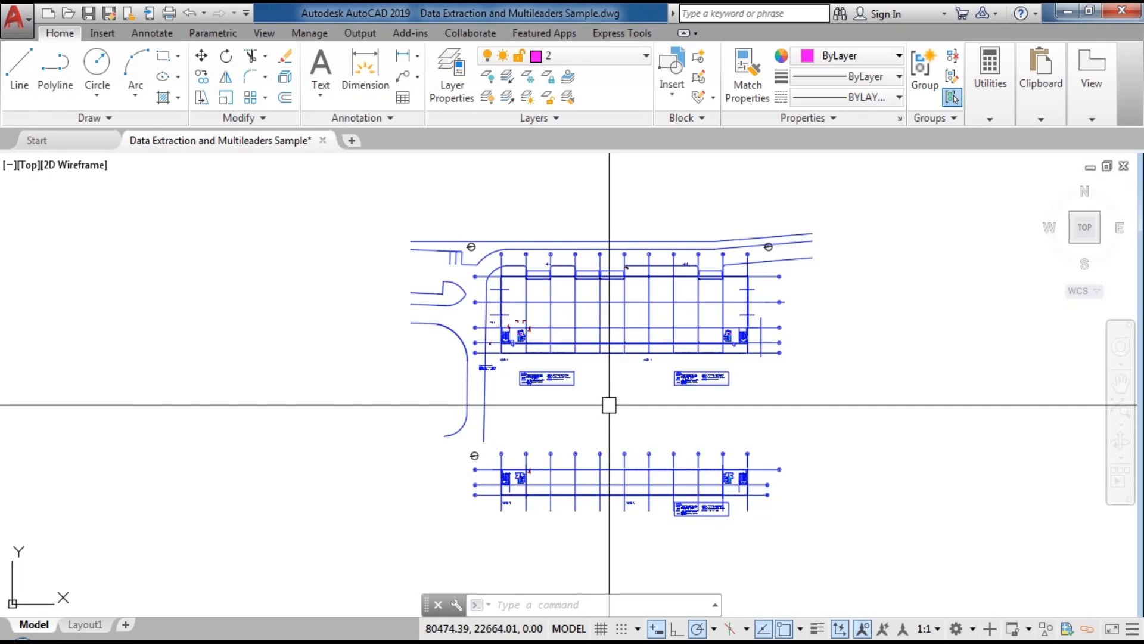
scroll(475, 438, up, 2)
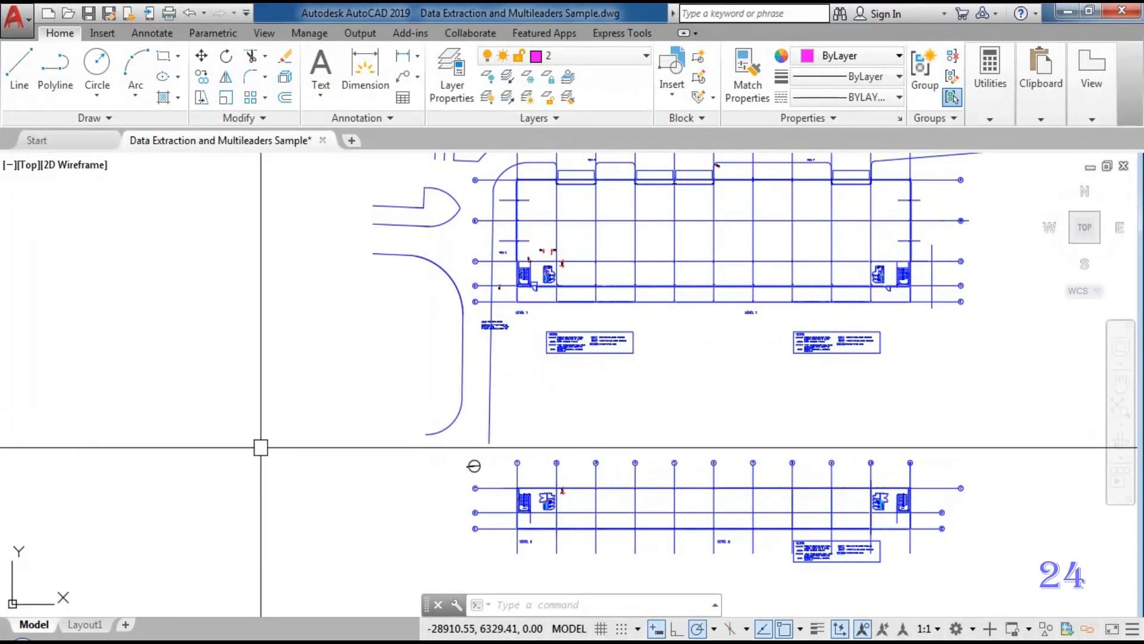
click(19, 69)
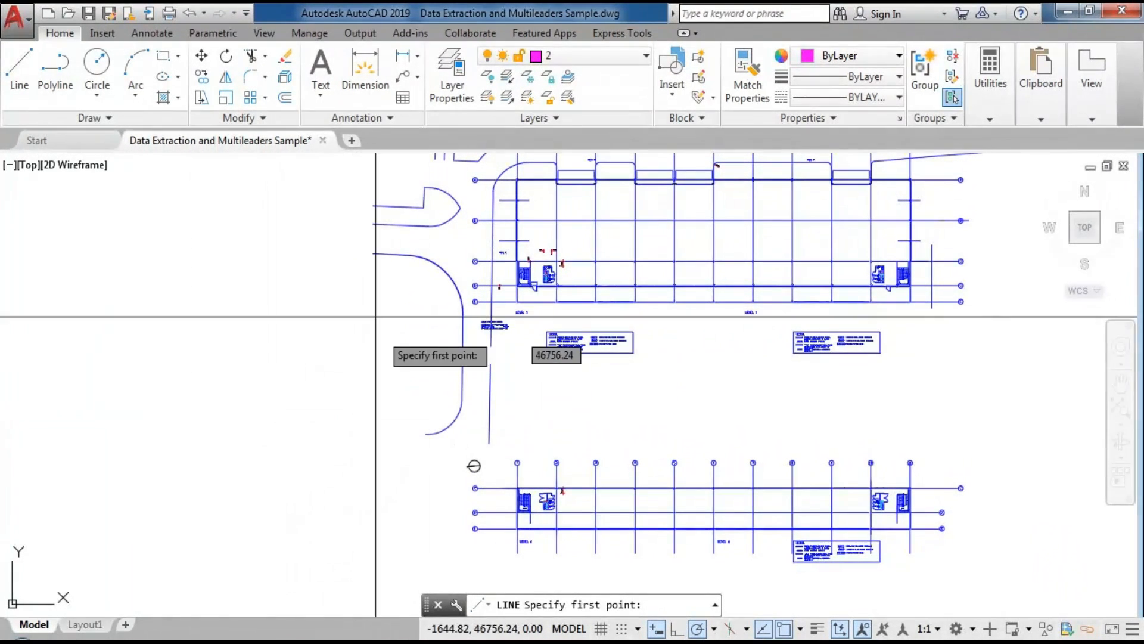
click(372, 251)
scroll(377, 238, up, 8)
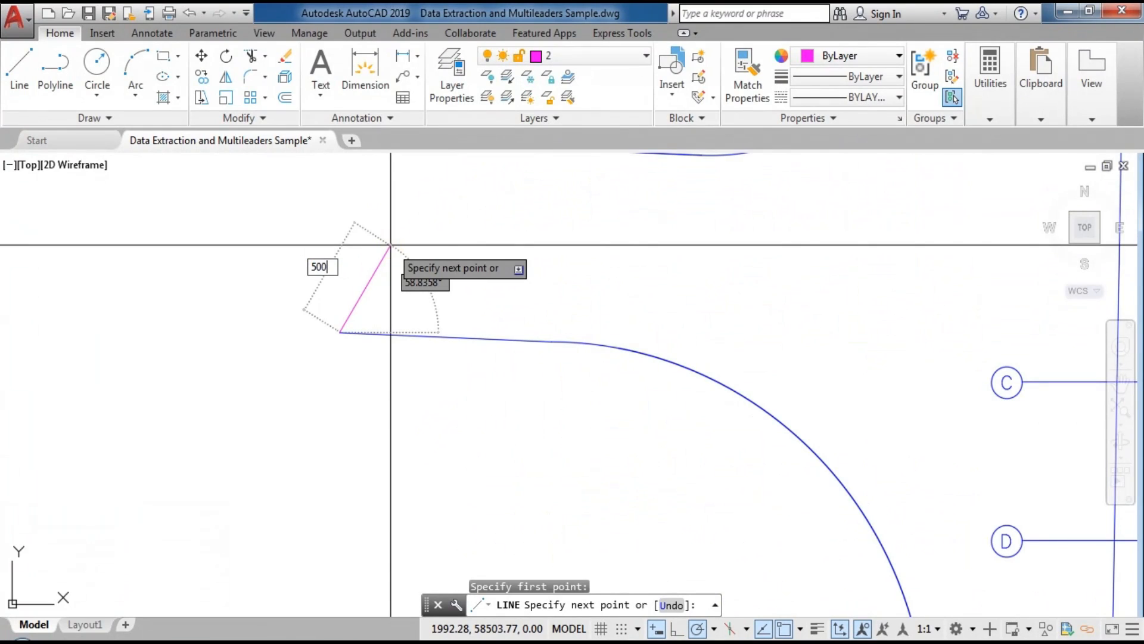
text(500)
key(Tab)
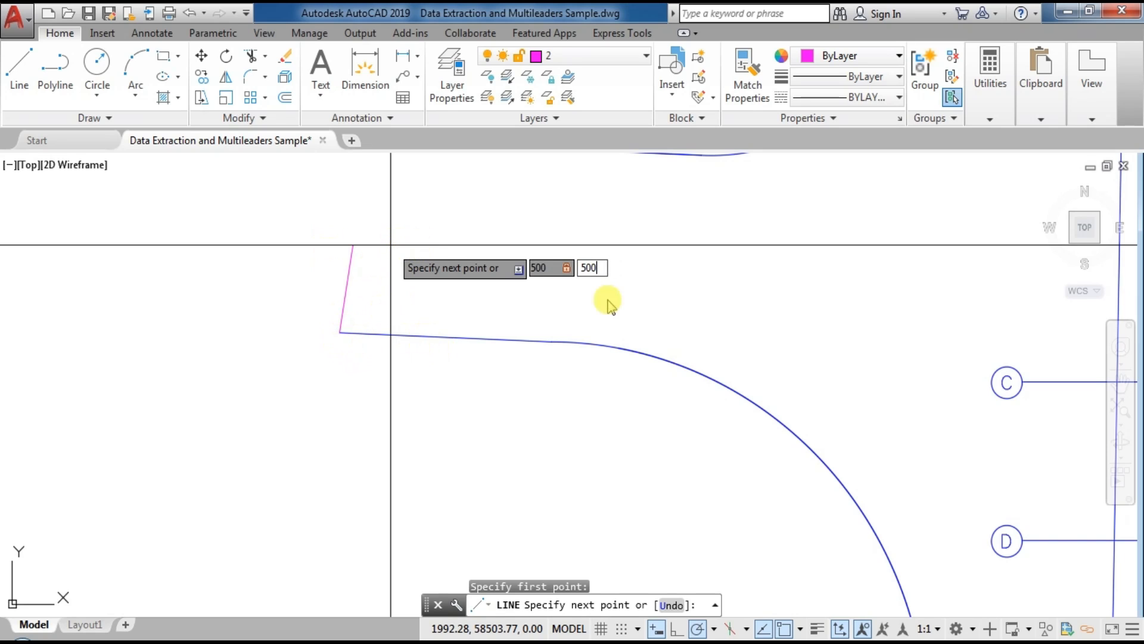
key(Return)
key(Escape)
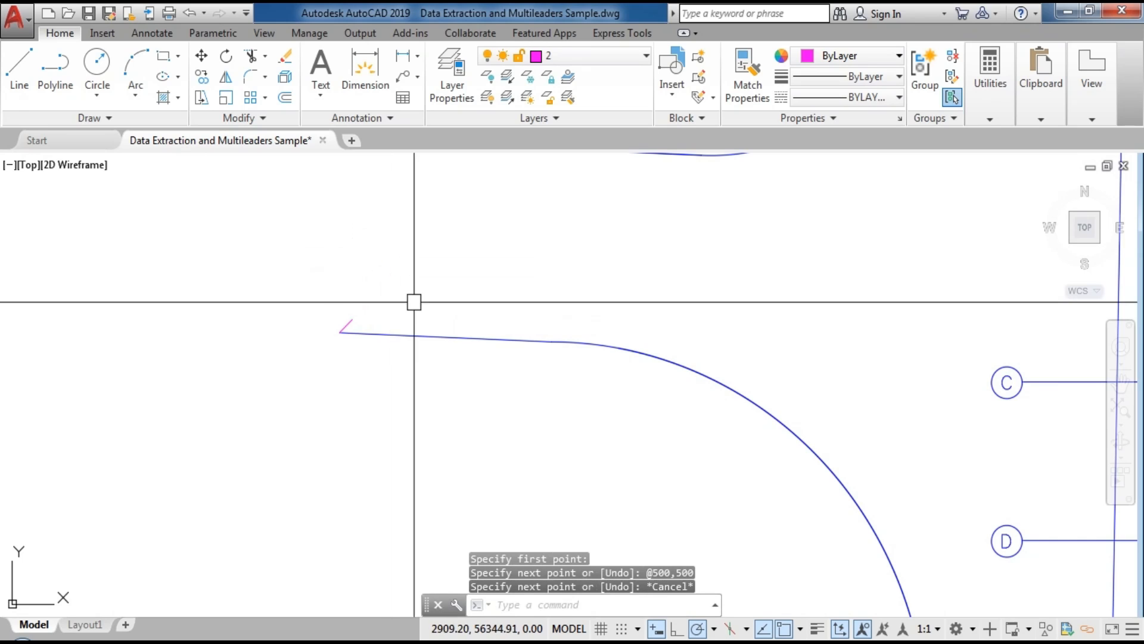
Add a horizontal linear dimension between the diagonal line's two endpoints, placed above the line.
scroll(414, 303, up, 10)
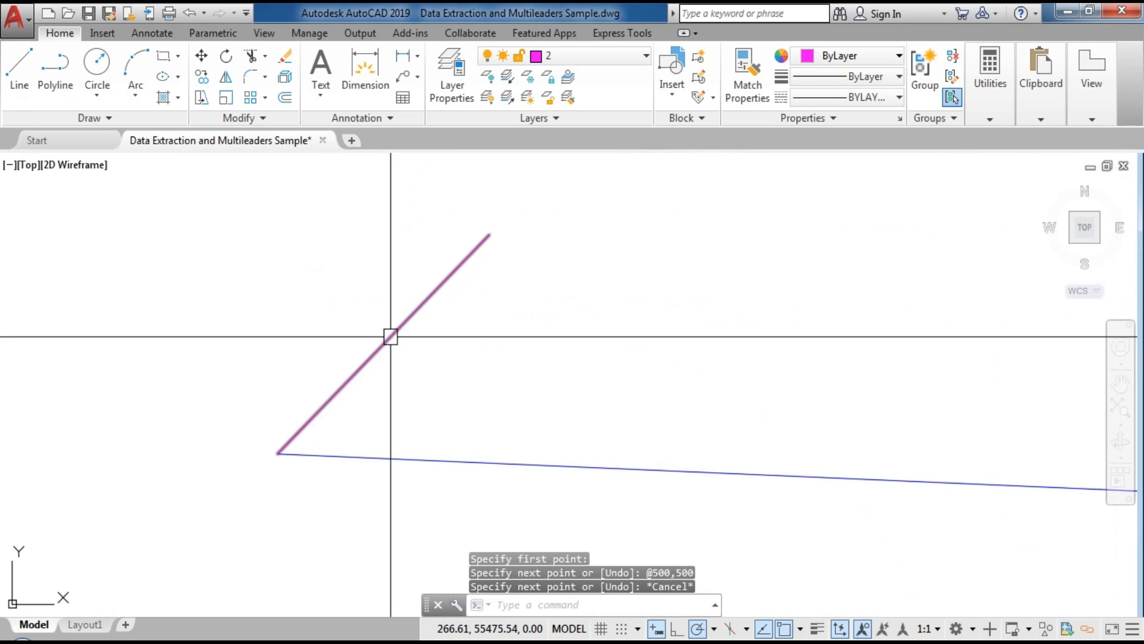
click(404, 55)
click(277, 454)
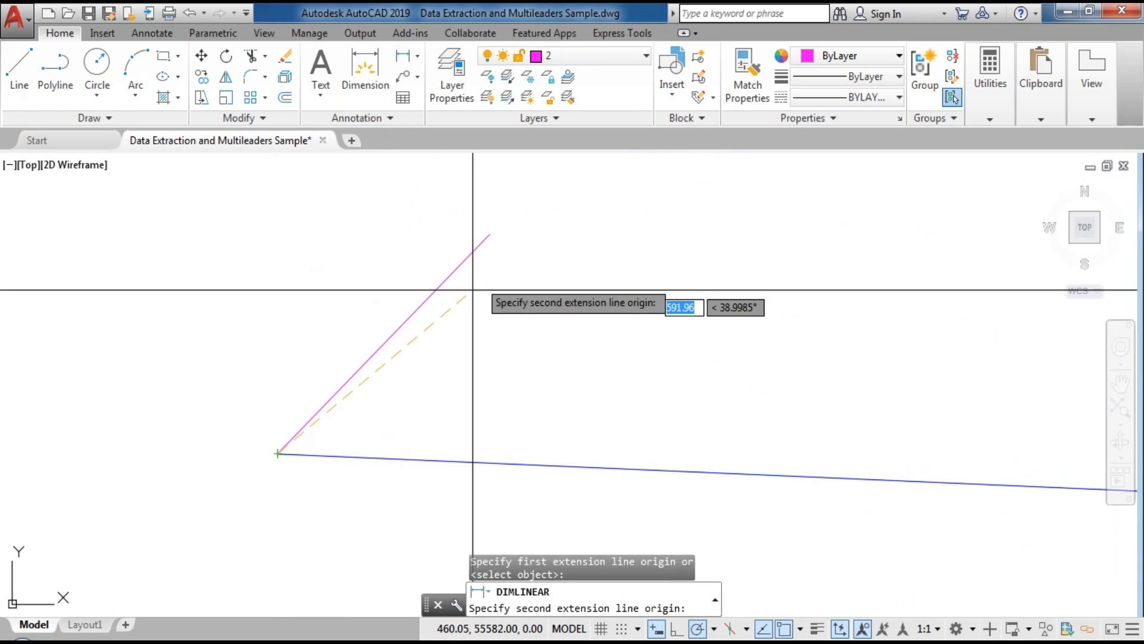
click(502, 229)
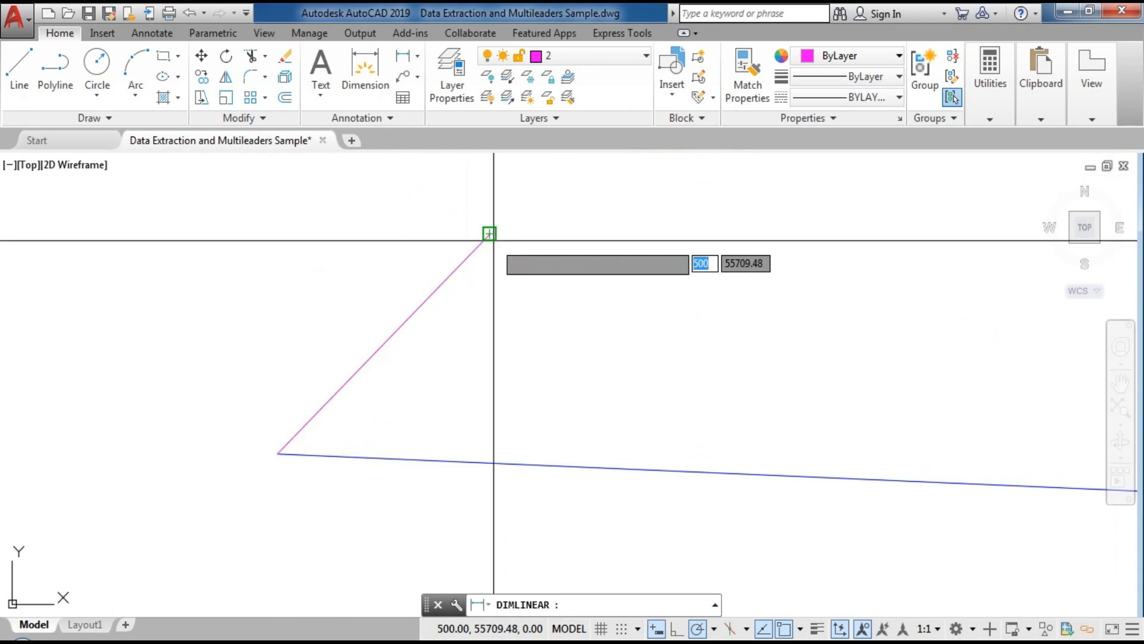
scroll(453, 415, down, 5)
click(420, 315)
Add a vertical linear dimension between the diagonal line's endpoints, placed to its right, and check its text.
scroll(465, 370, up, 3)
key(Return)
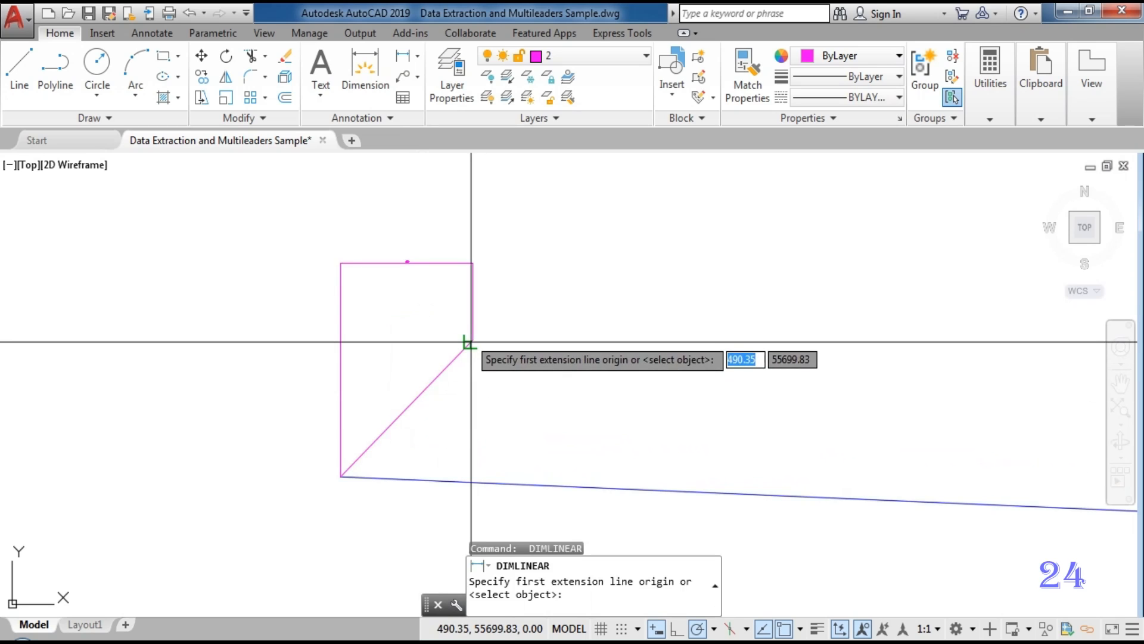
click(472, 342)
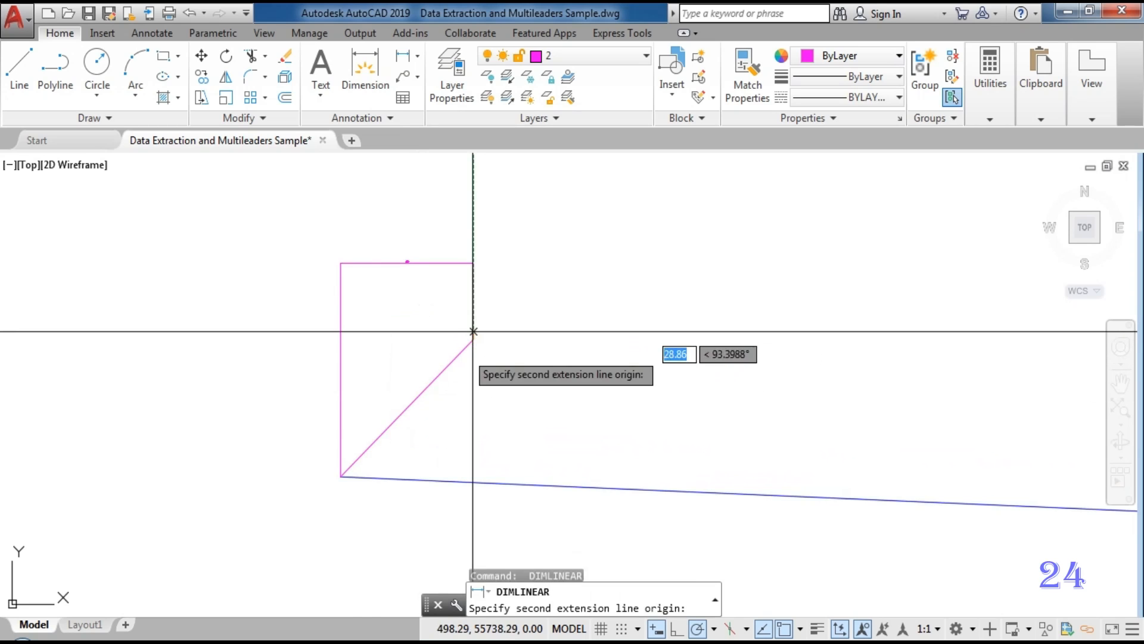
click(342, 474)
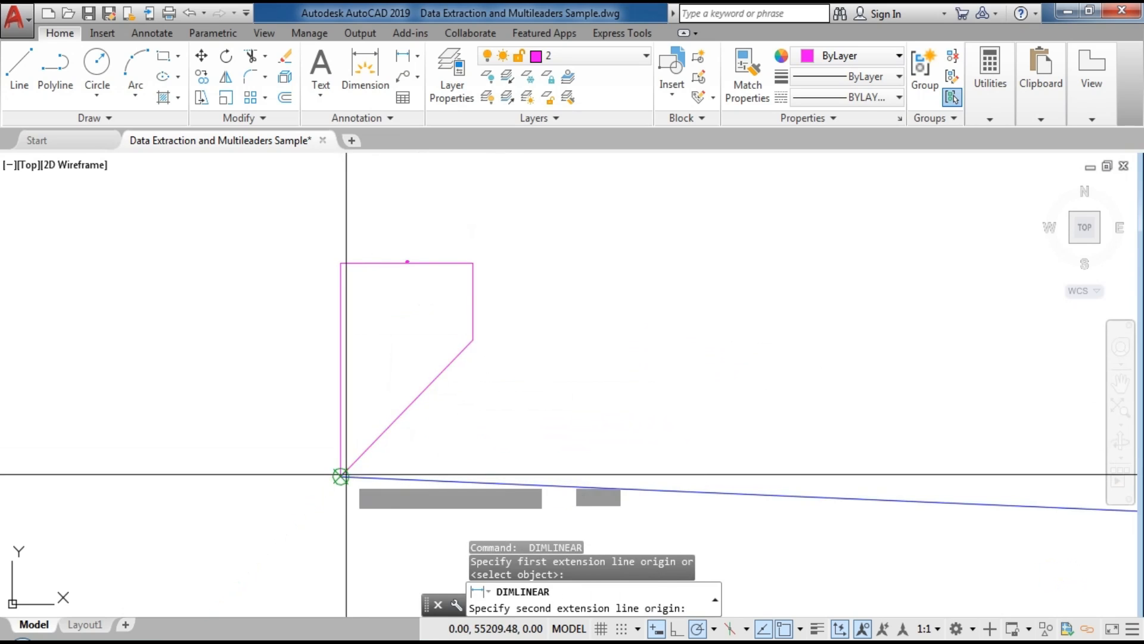
click(494, 444)
scroll(334, 408, up, 8)
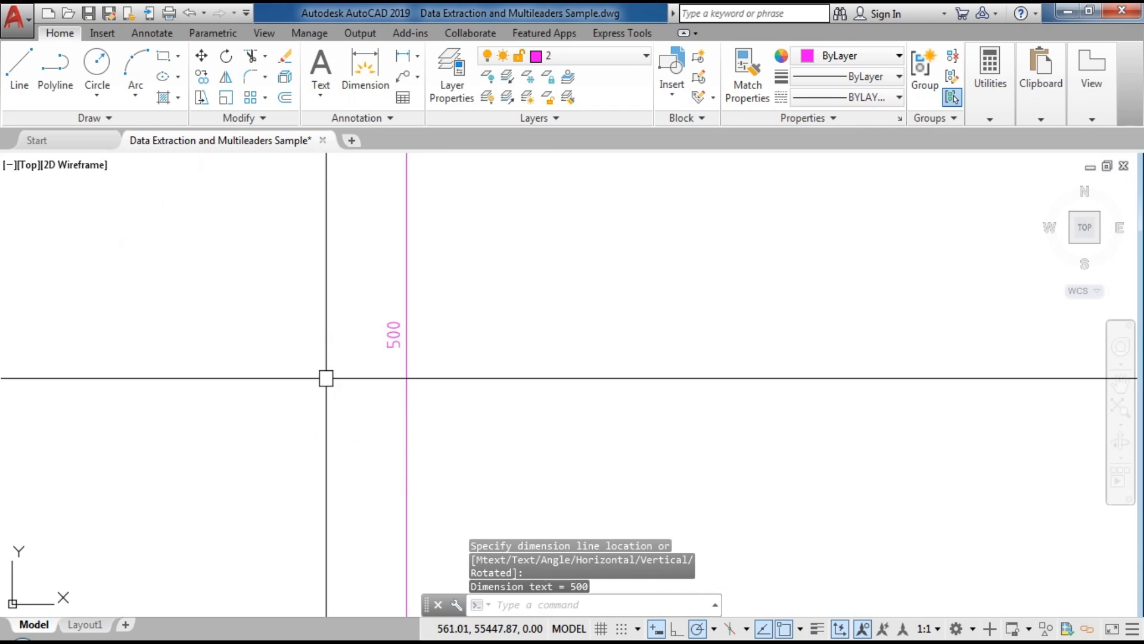
scroll(430, 380, down, 6)
scroll(378, 339, up, 6)
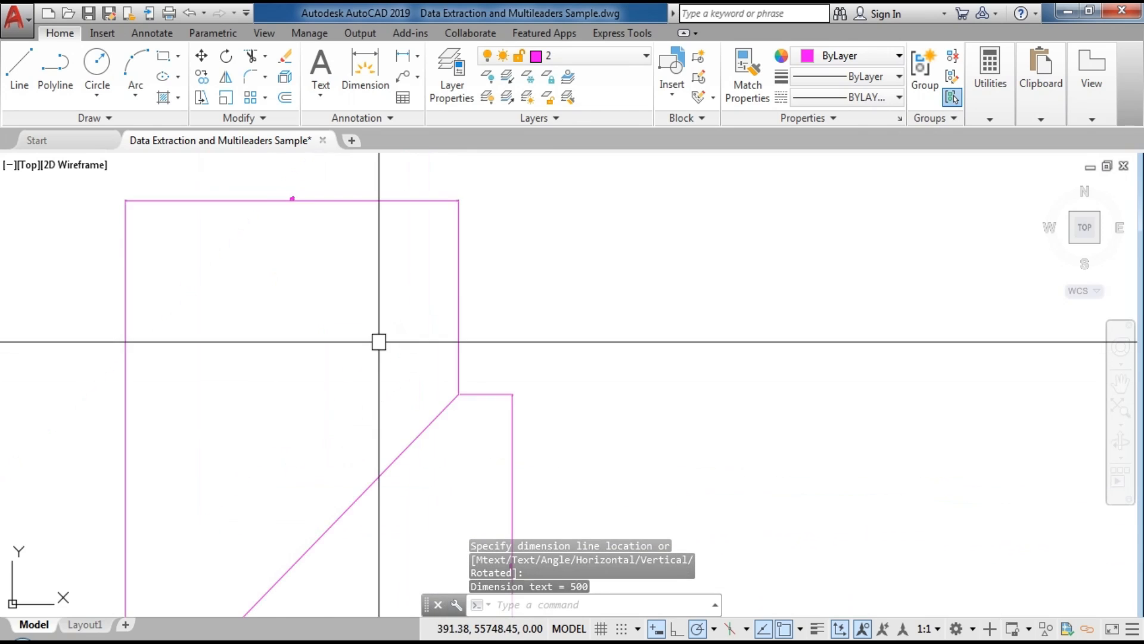
scroll(357, 250, down, 5)
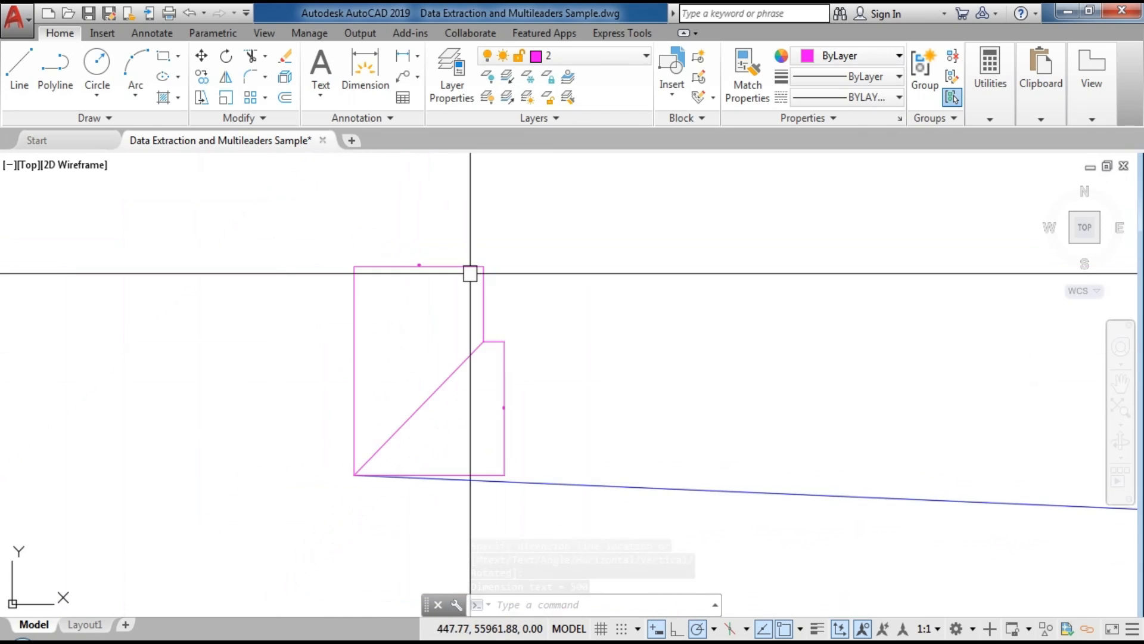
Erase the vertical and horizontal linear dimensions from the diagonal line.
text(e)
key(Return)
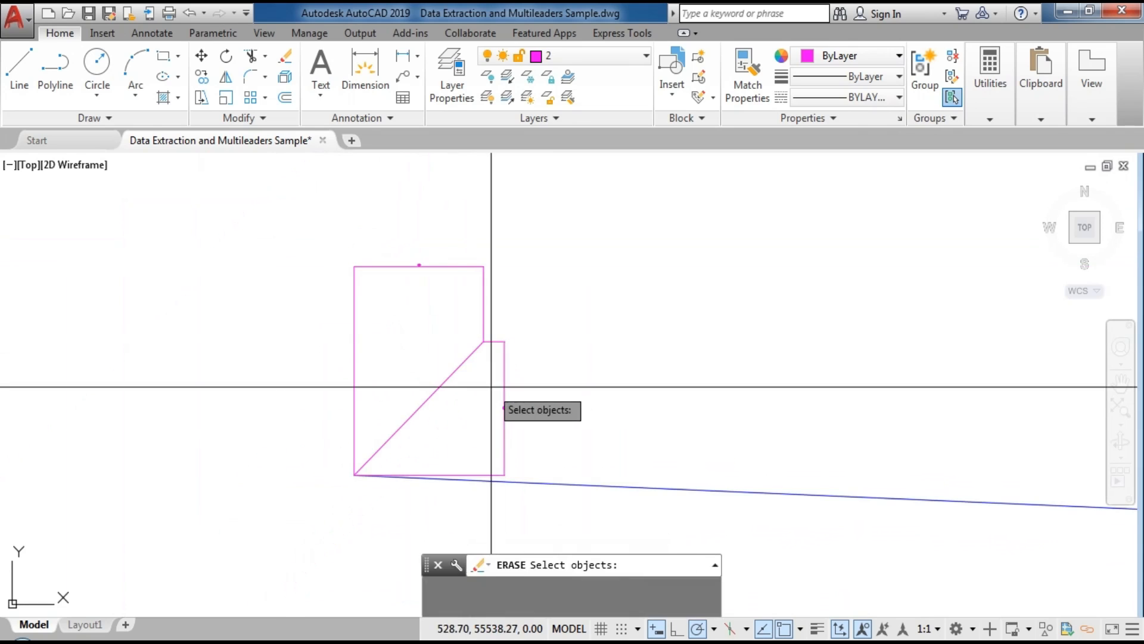
click(491, 387)
click(540, 442)
click(498, 409)
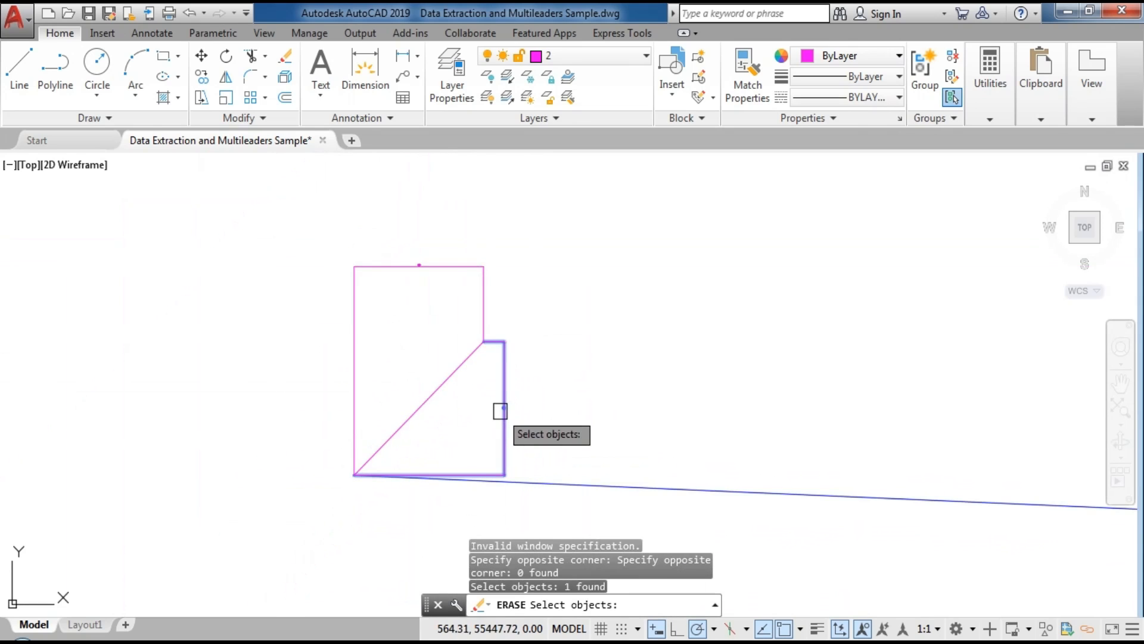
key(Return)
key(Return)
click(483, 311)
key(Return)
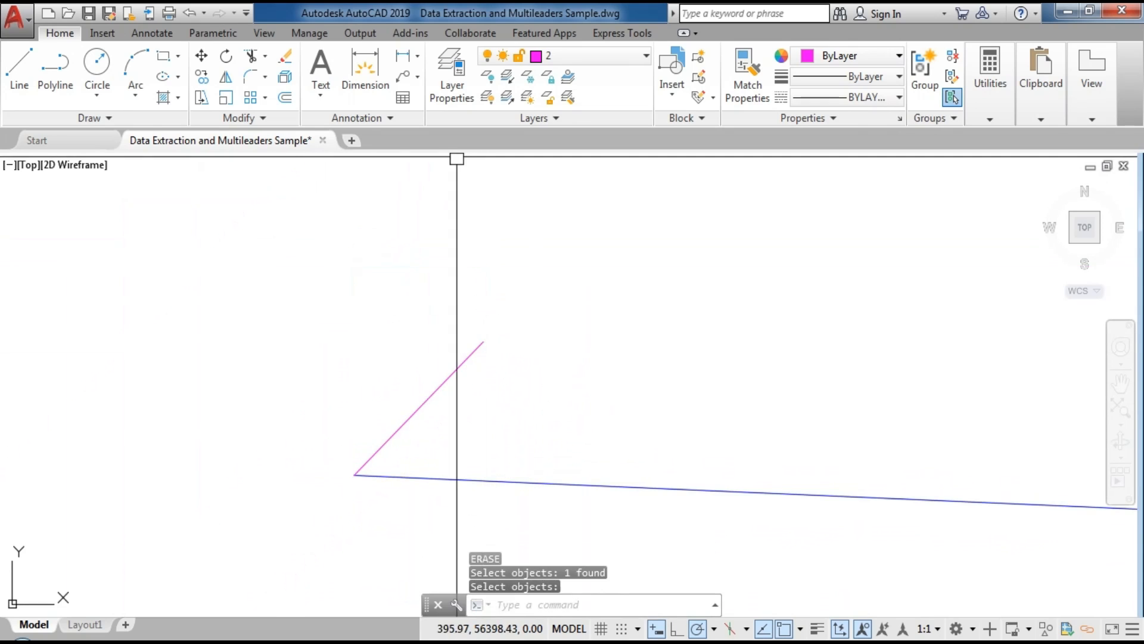
click(19, 76)
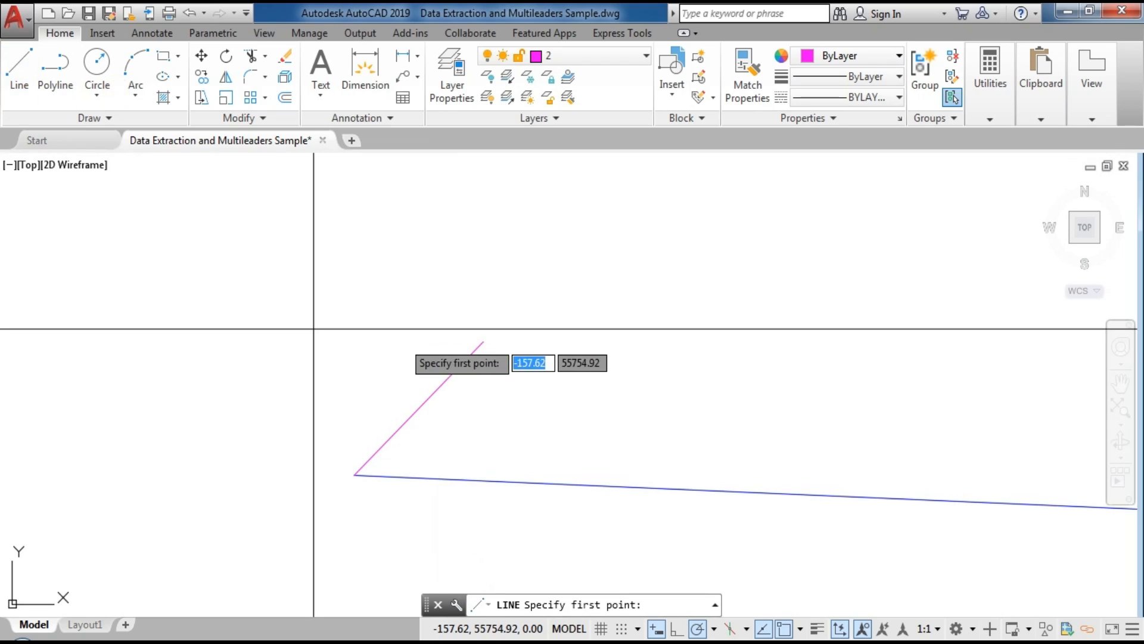
click(486, 343)
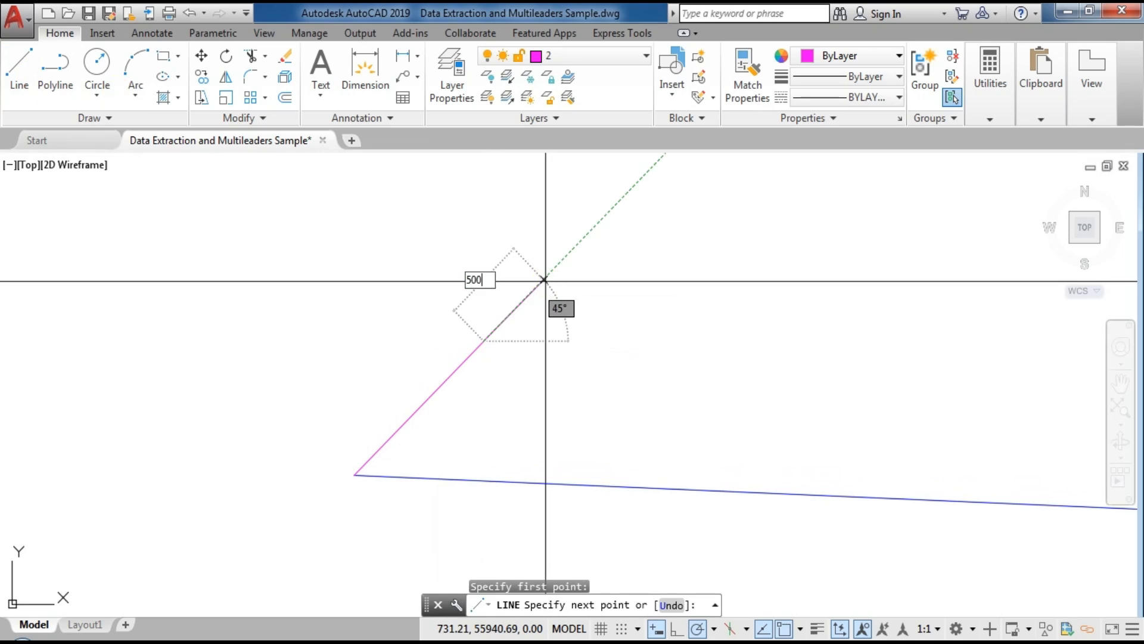
key(Tab)
text(500)
key(Return)
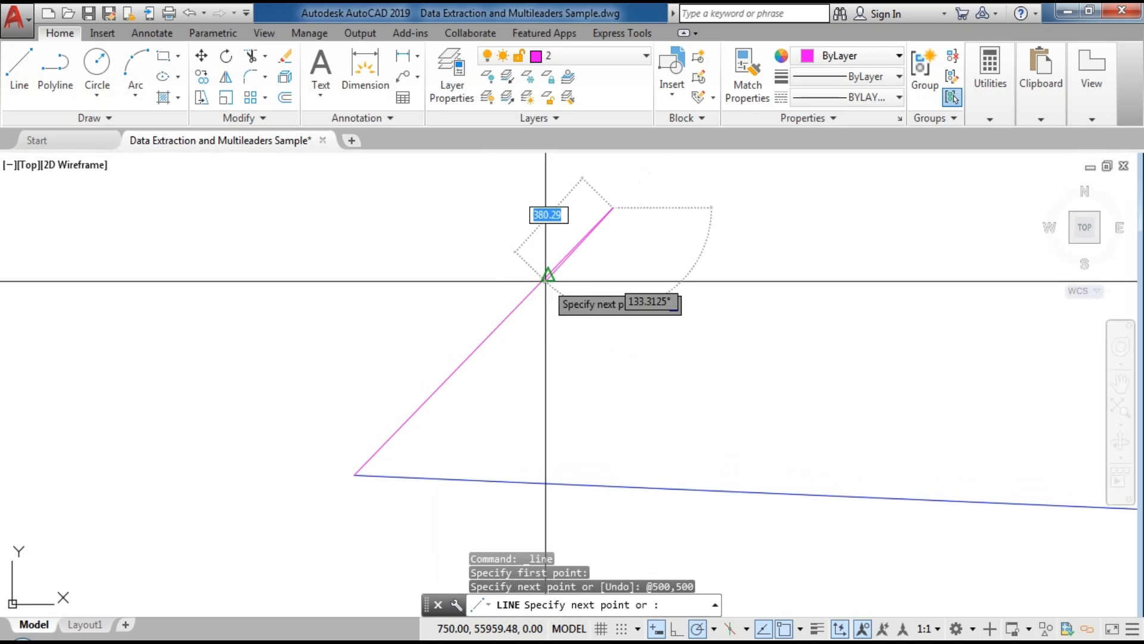
key(Escape)
Examine the extents of the two connected diagonal lines by selecting each one separately, leaving neither selected.
click(569, 250)
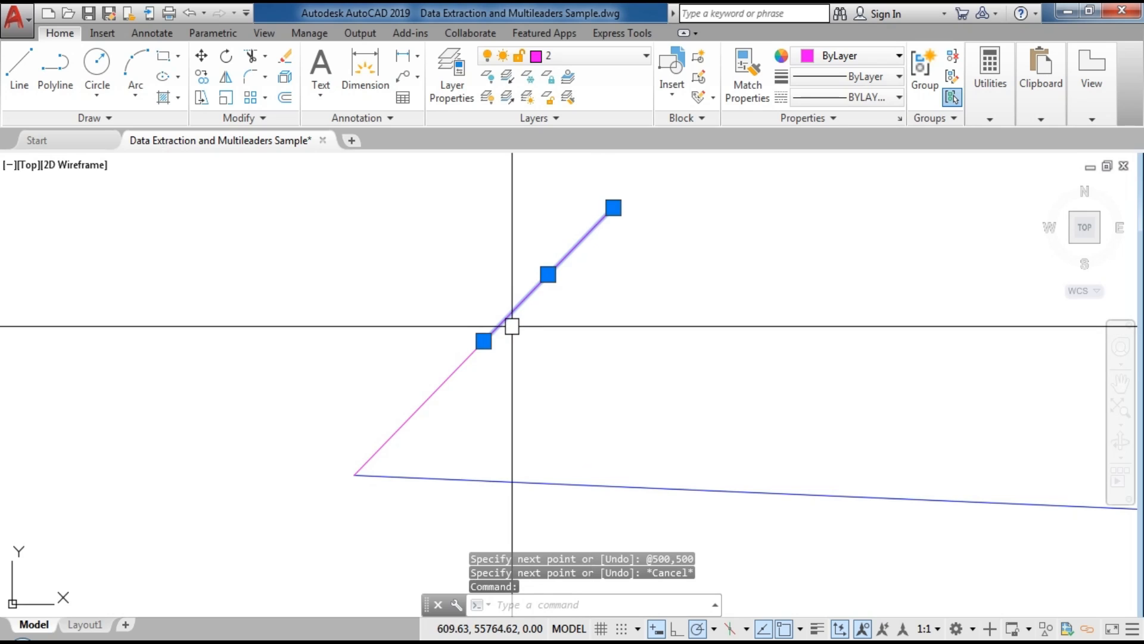
key(Escape)
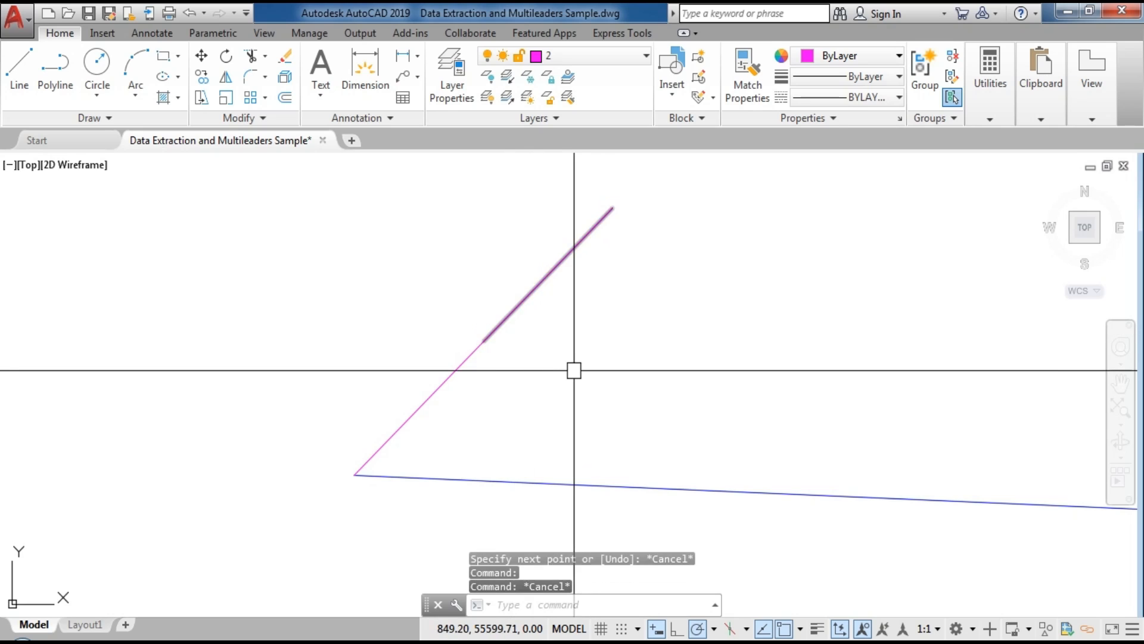
scroll(555, 282, down, 4)
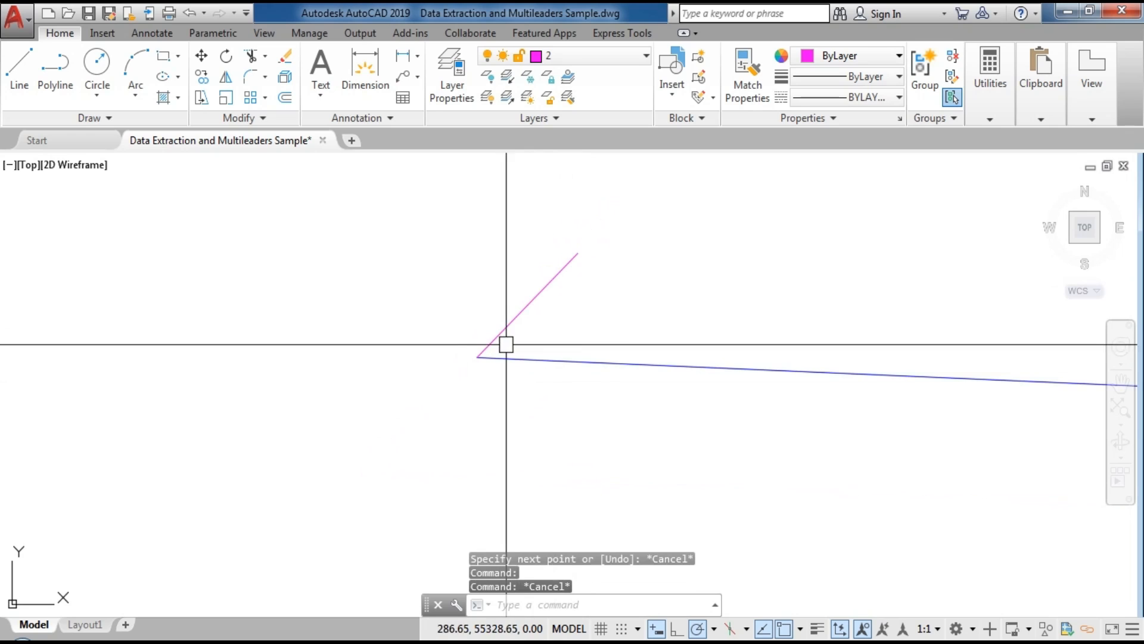
click(534, 299)
click(477, 356)
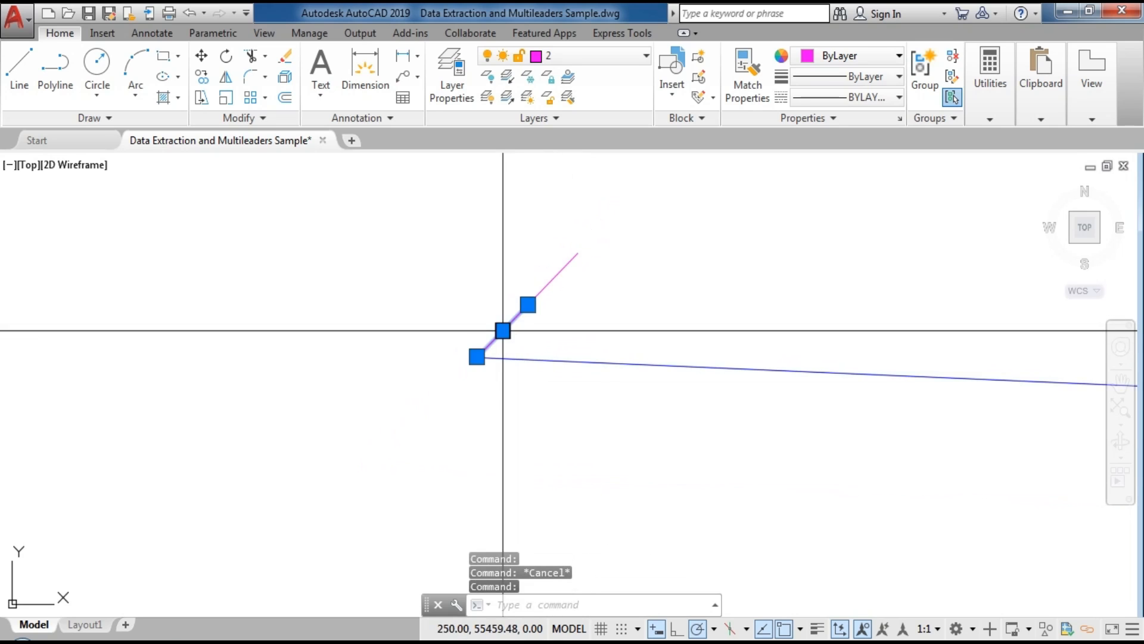
scroll(476, 358, up, 4)
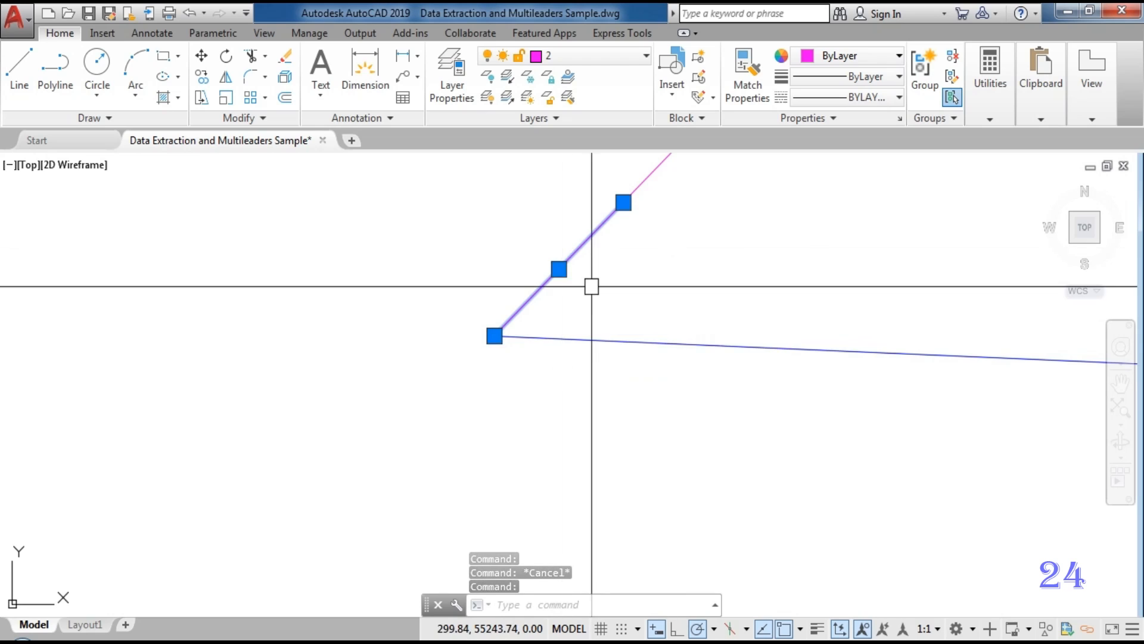
key(Escape)
scroll(598, 286, down, 5)
scroll(586, 402, down, 2)
middle_drag(573, 371, 547, 244)
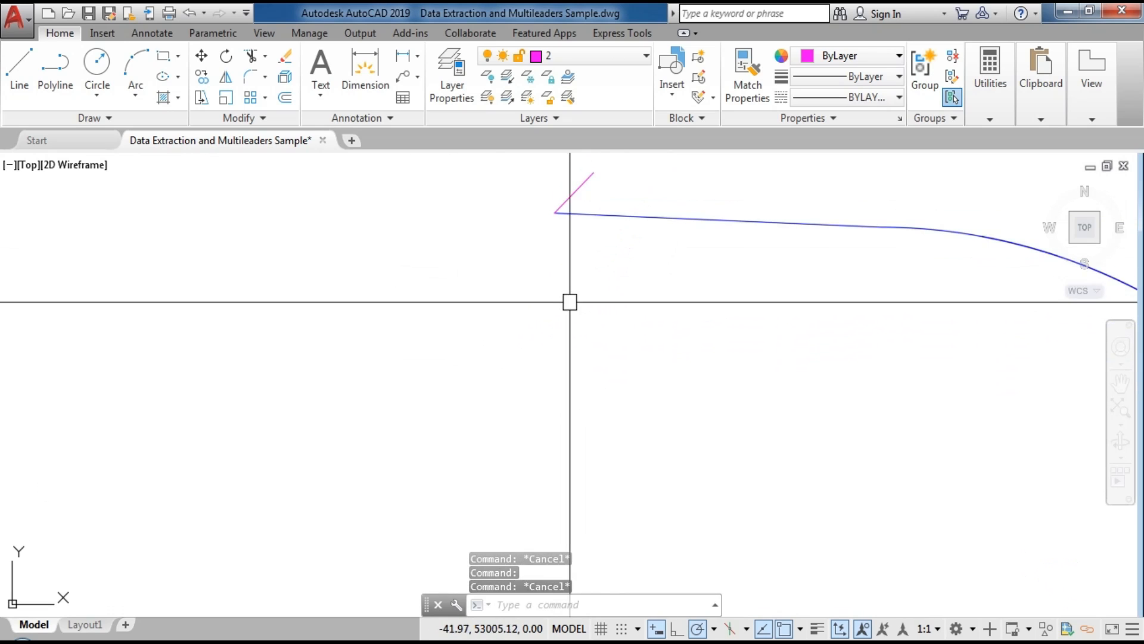
scroll(570, 302, up, 2)
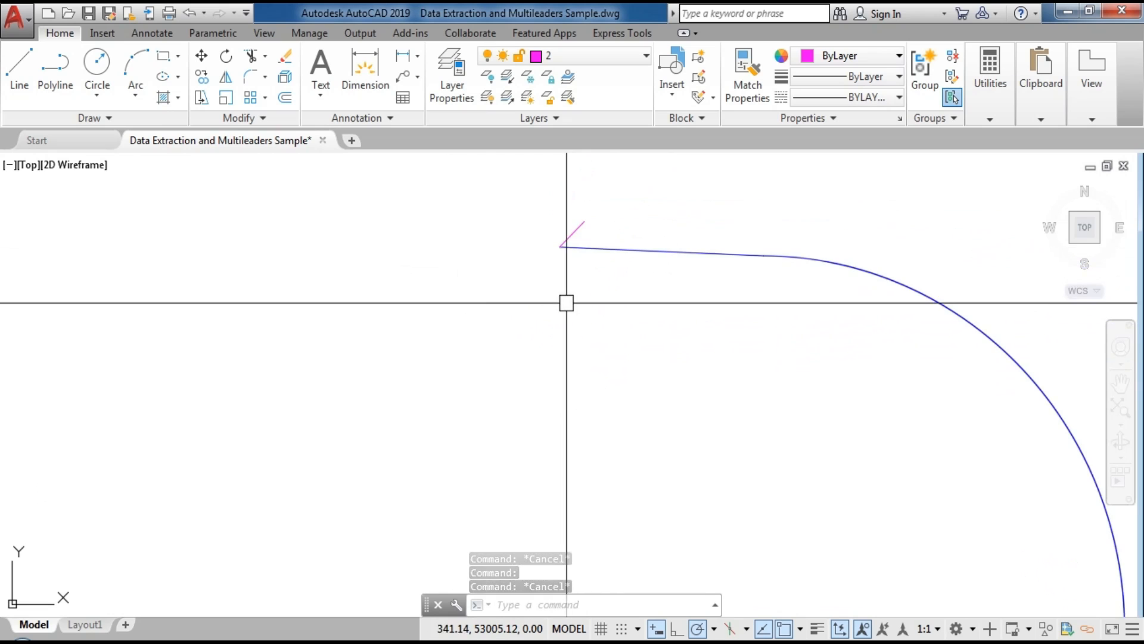
click(20, 75)
scroll(504, 313, down, 3)
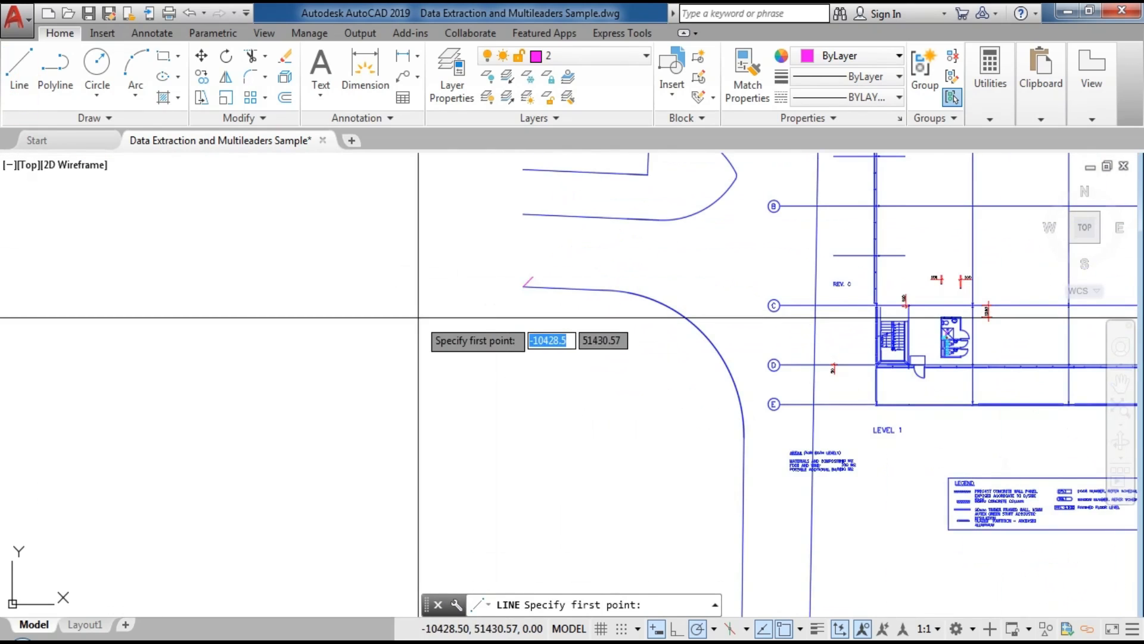
scroll(531, 312, down, 4)
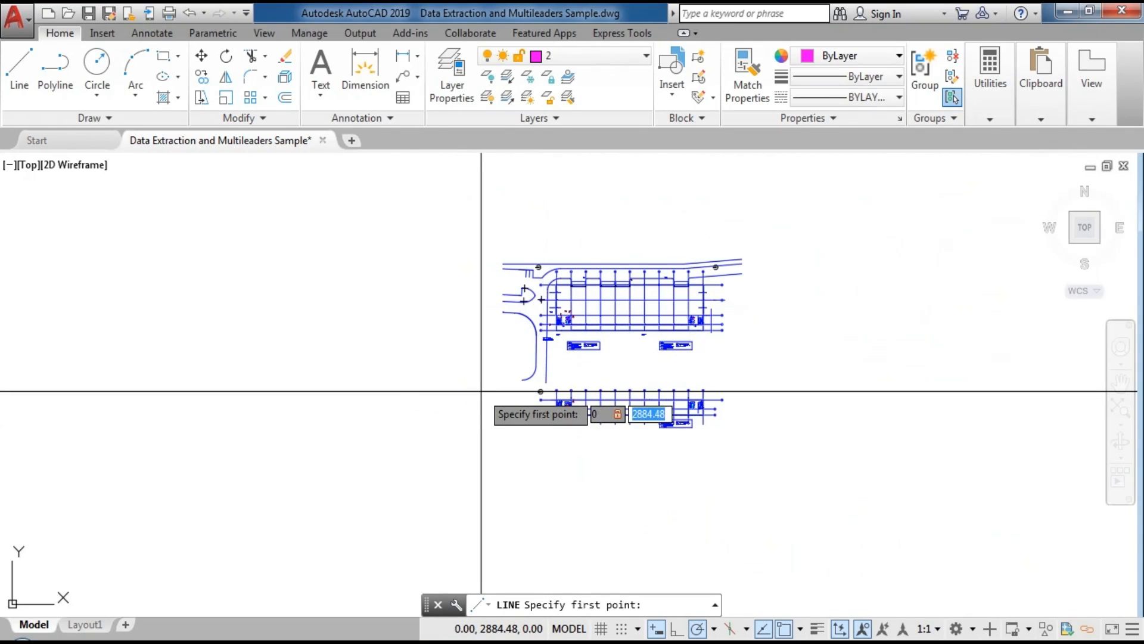
key(Return)
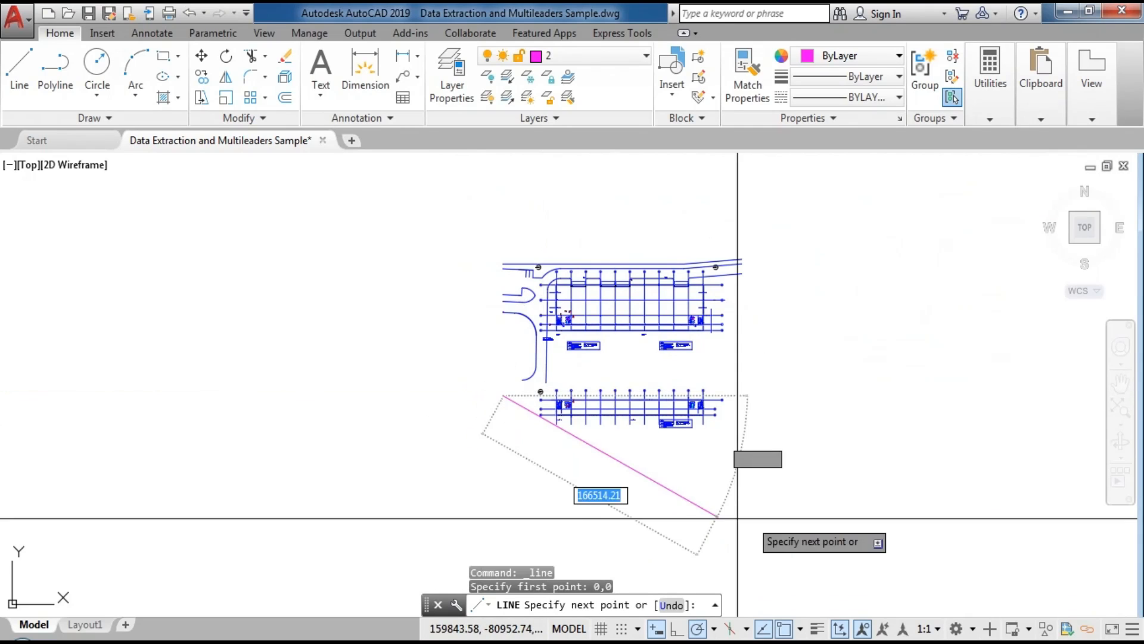
scroll(551, 446, up, 4)
scroll(504, 357, up, 10)
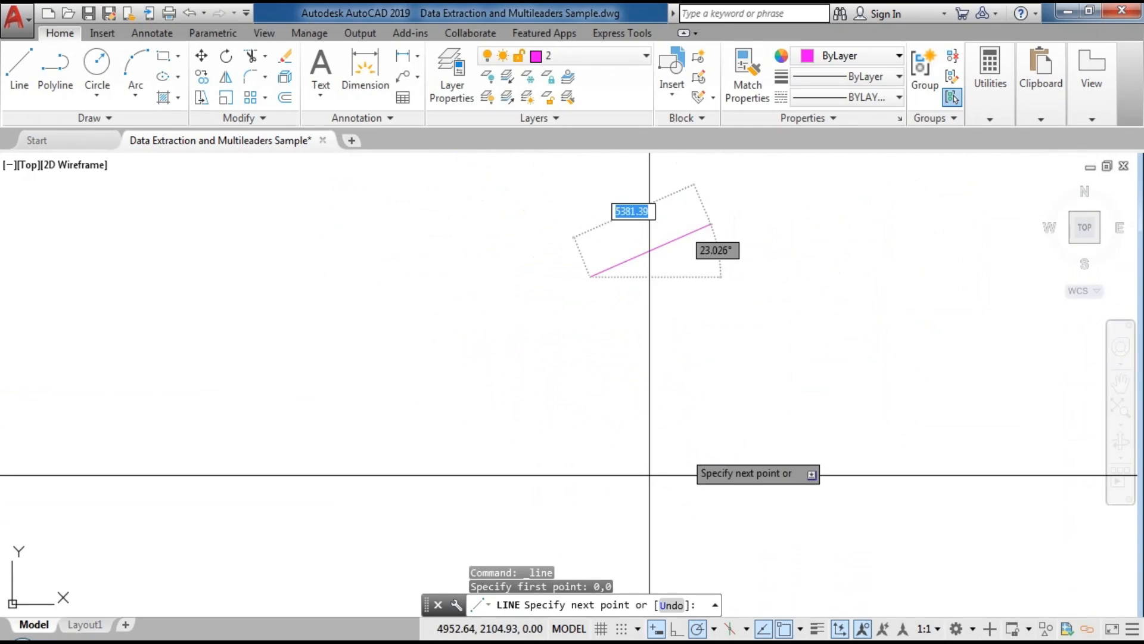
scroll(572, 348, down, 6)
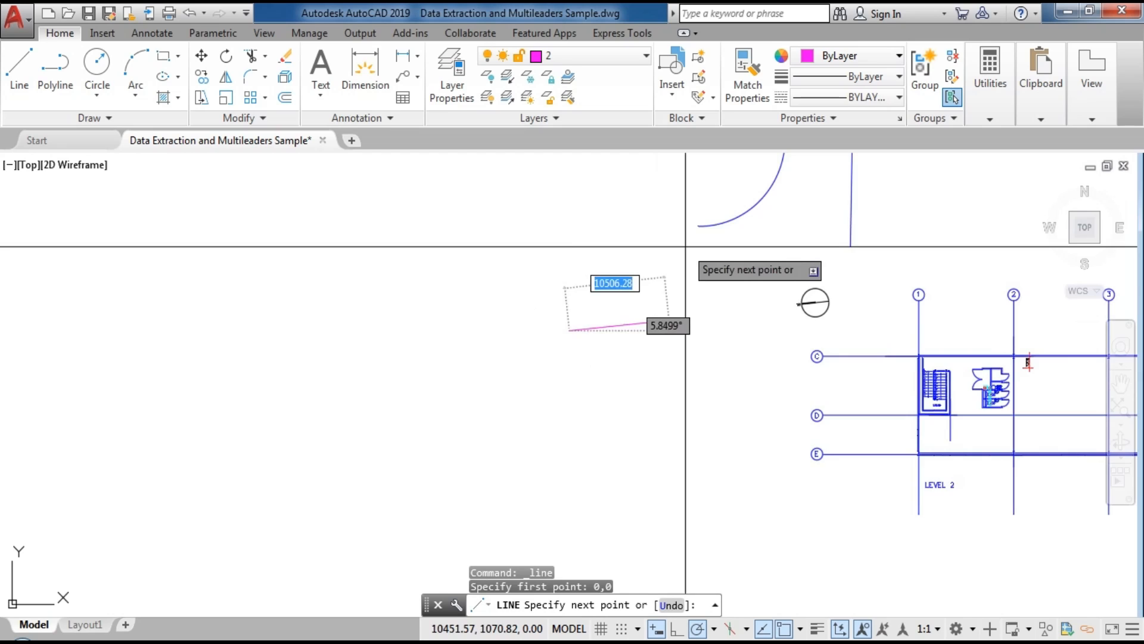
scroll(648, 236, up, 3)
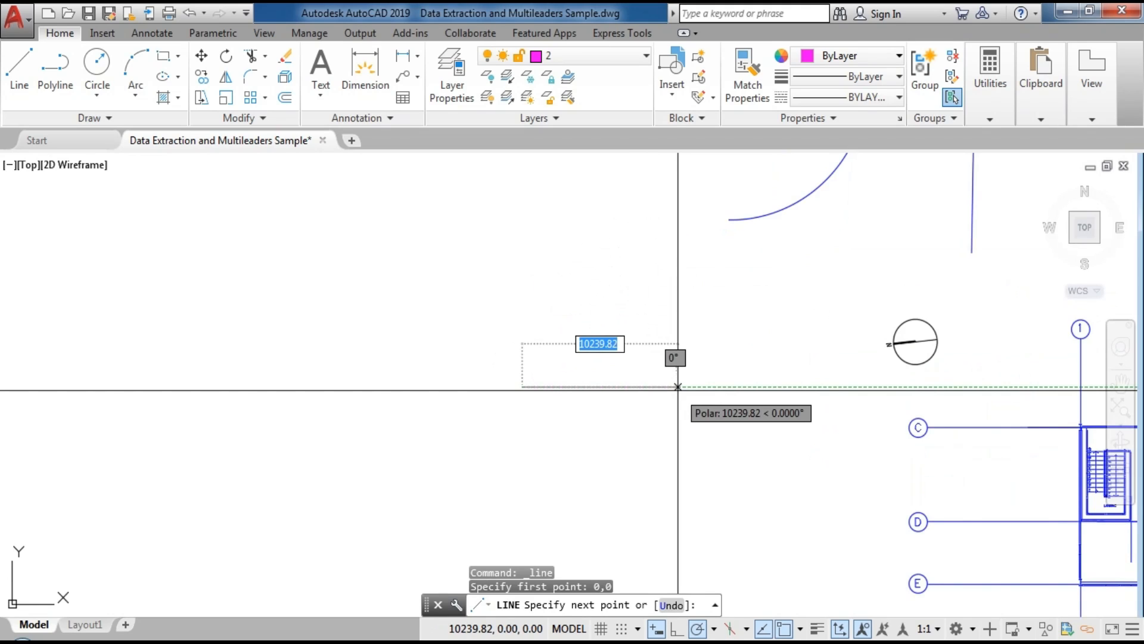
key(Tab)
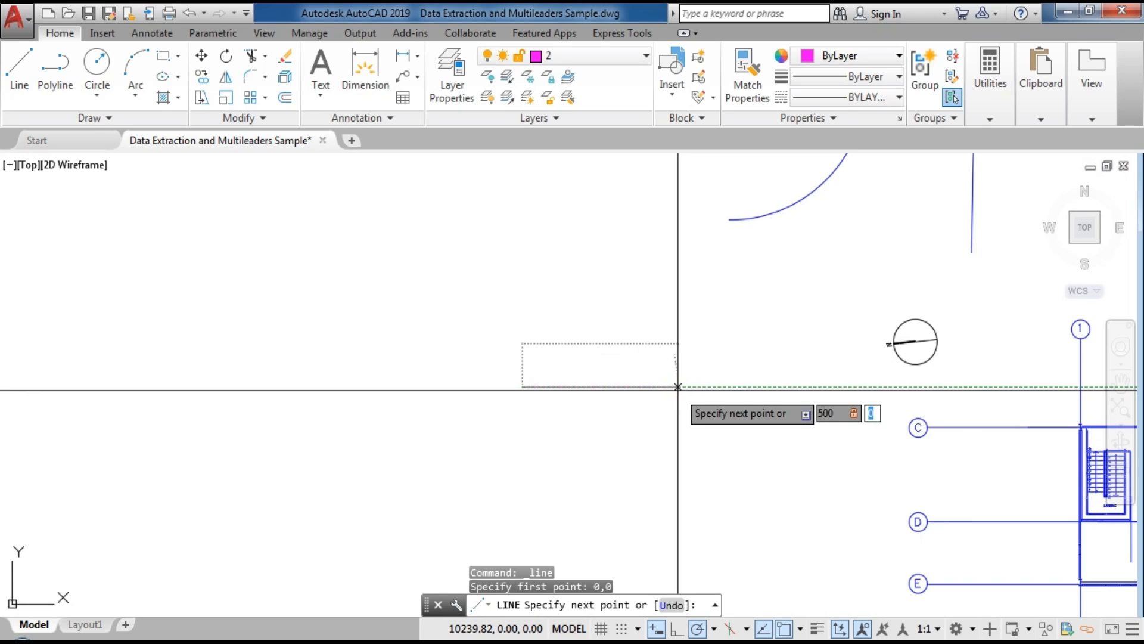
key(Return)
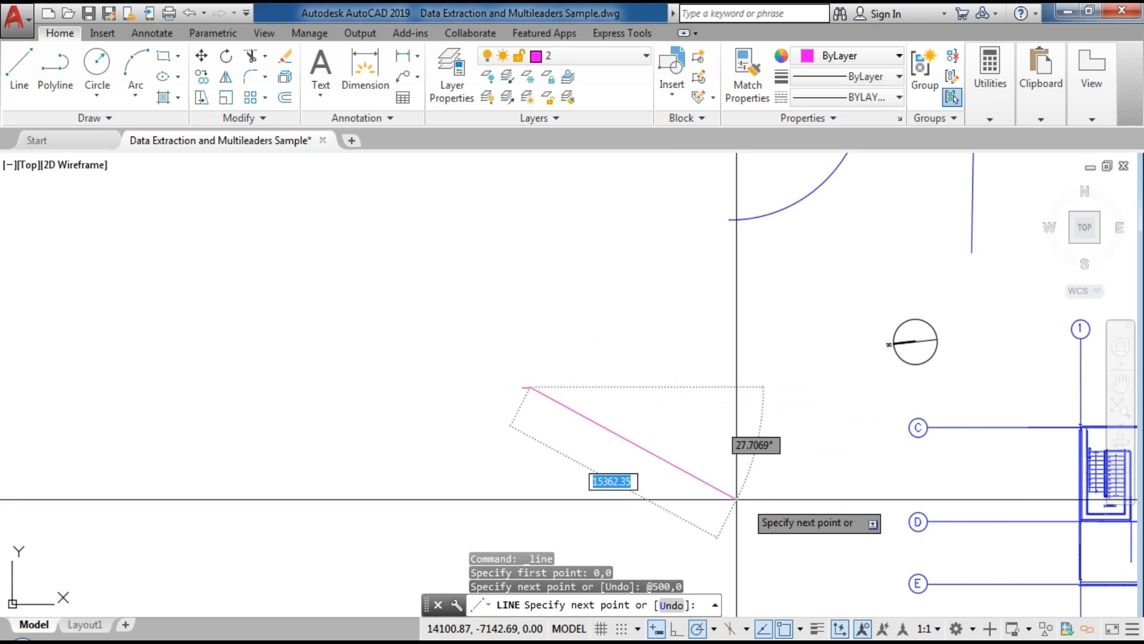
scroll(511, 382, up, 8)
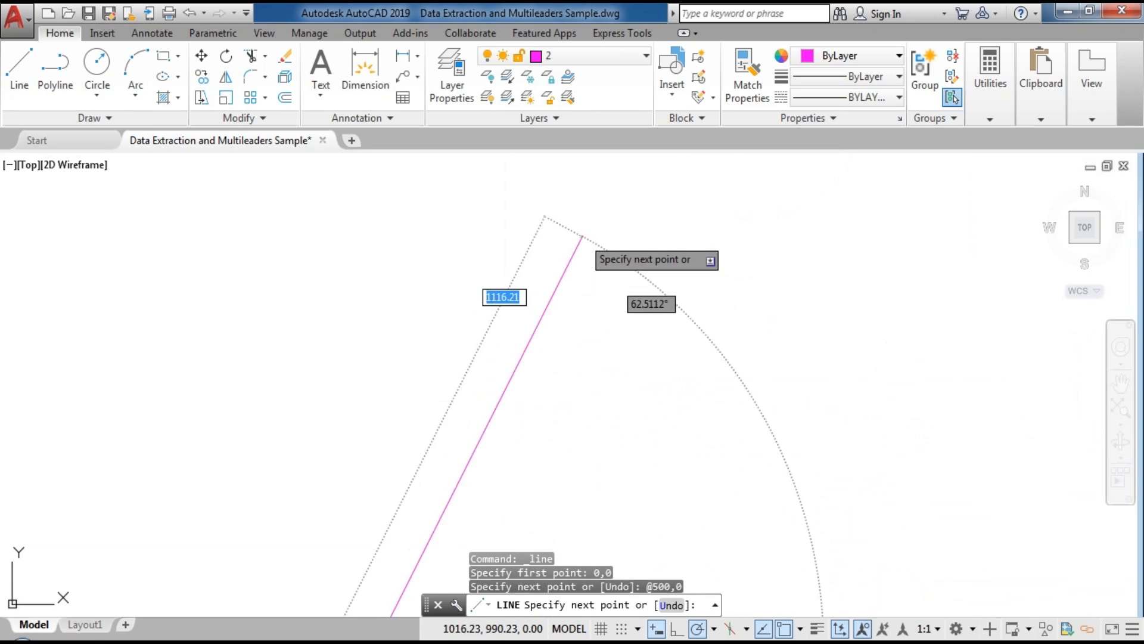
scroll(601, 315, down, 6)
scroll(634, 256, up, 3)
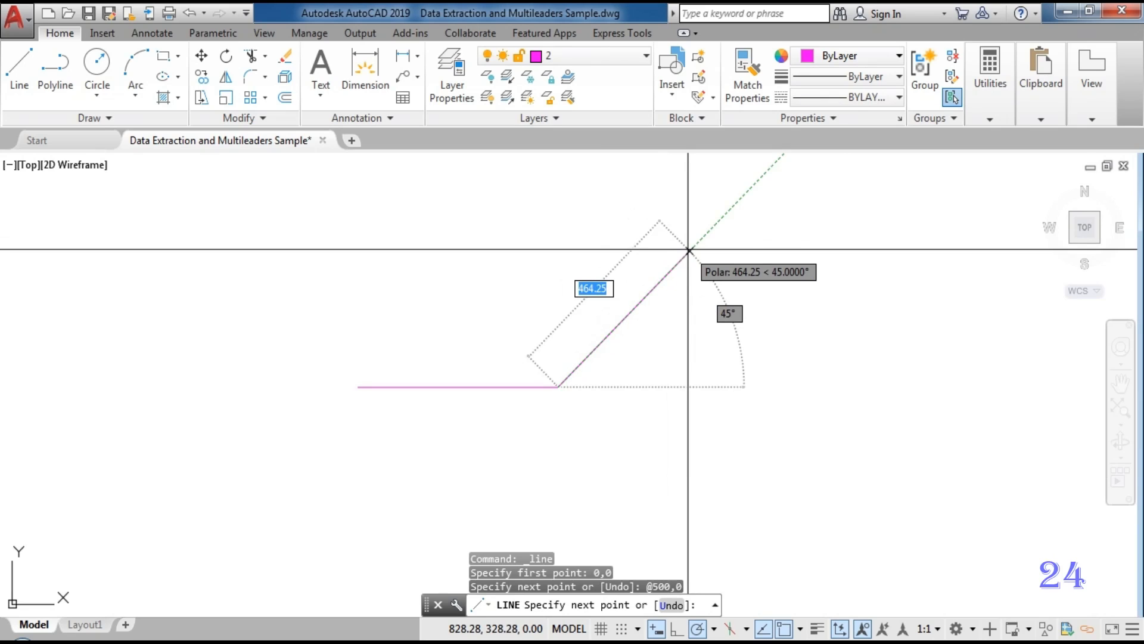
text(,)
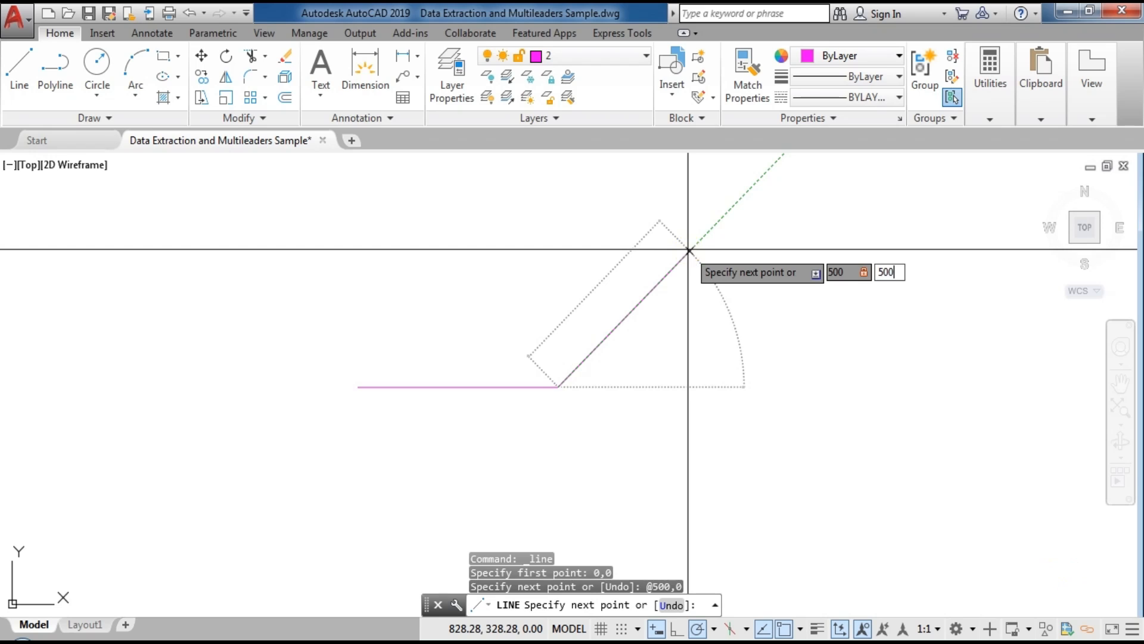
text(500)
key(Return)
key(Escape)
Add a horizontal linear dimension between the horizontal line's endpoints, placed above it, and check its text.
middle_drag(661, 310, 623, 358)
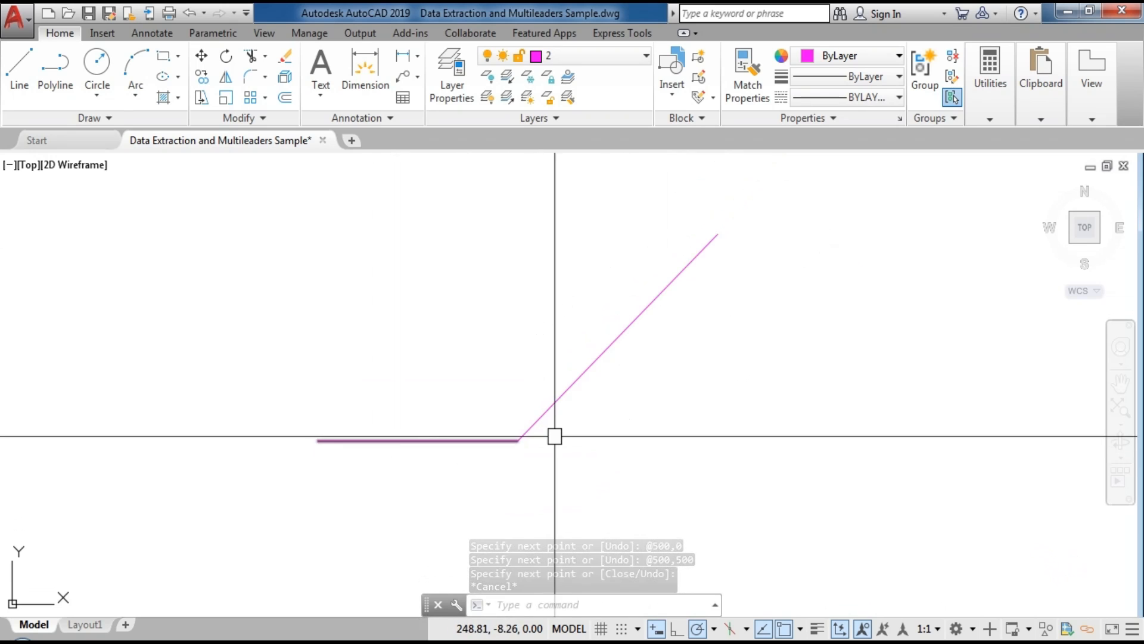
click(401, 56)
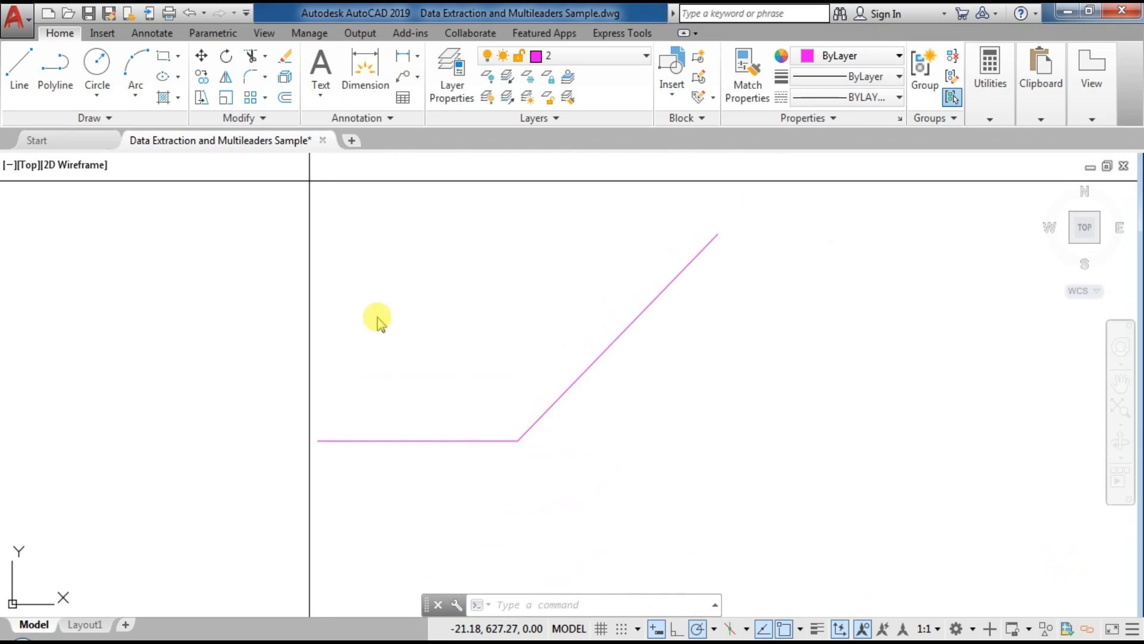
click(318, 441)
click(518, 440)
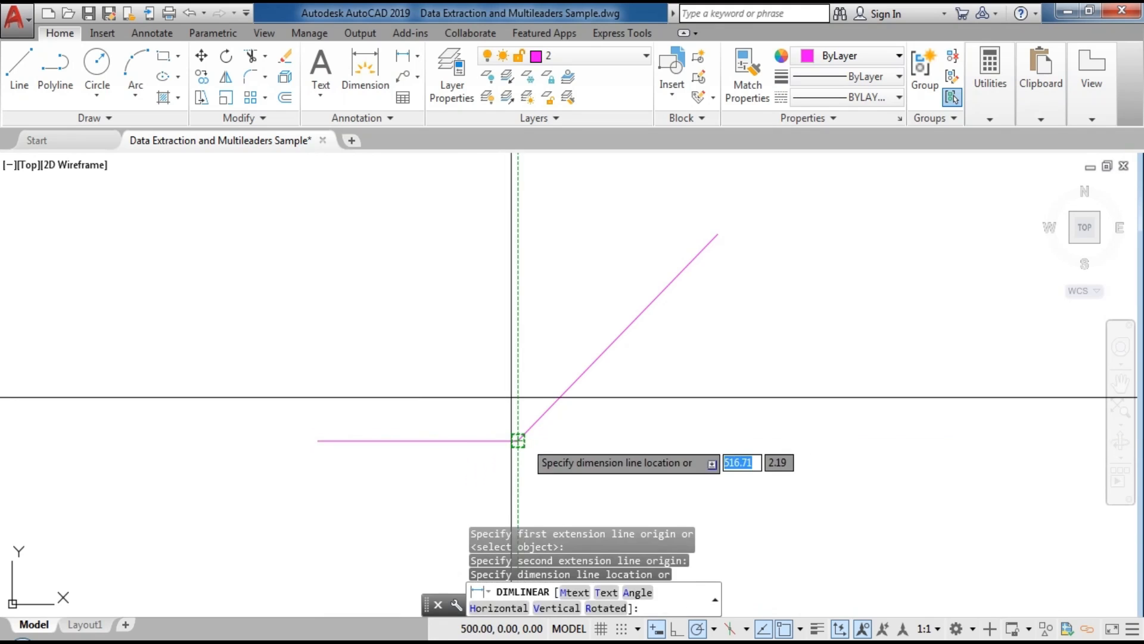
click(435, 399)
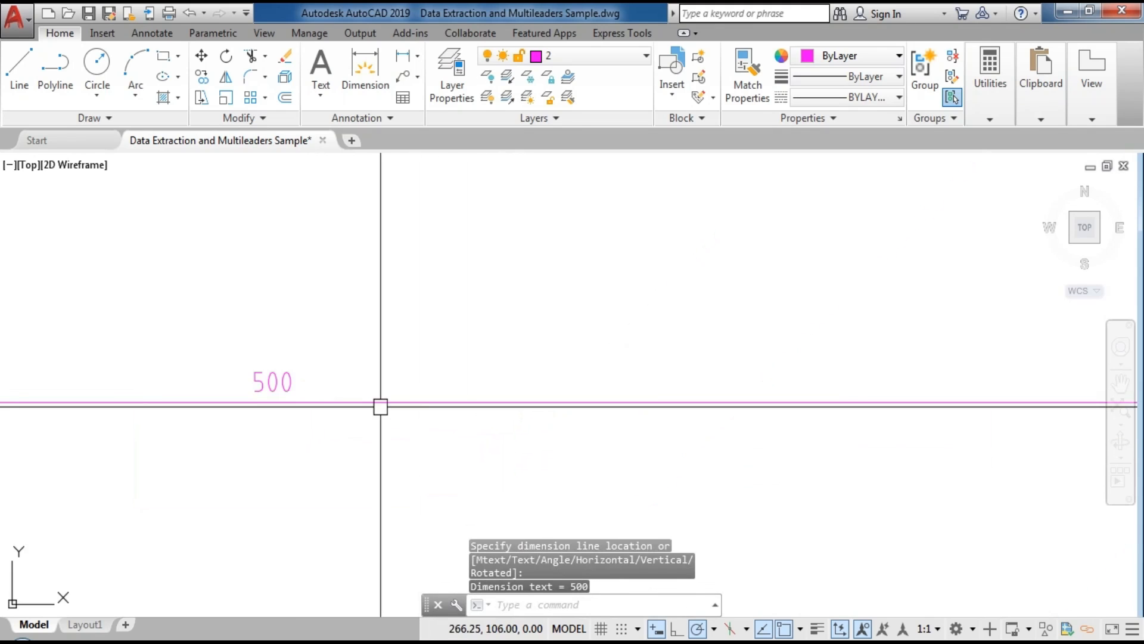
scroll(295, 388, down, 8)
Add a vertical linear dimension between the diagonal line's endpoints, placed to its right, and inspect the dimension text.
click(403, 56)
scroll(525, 392, down, 4)
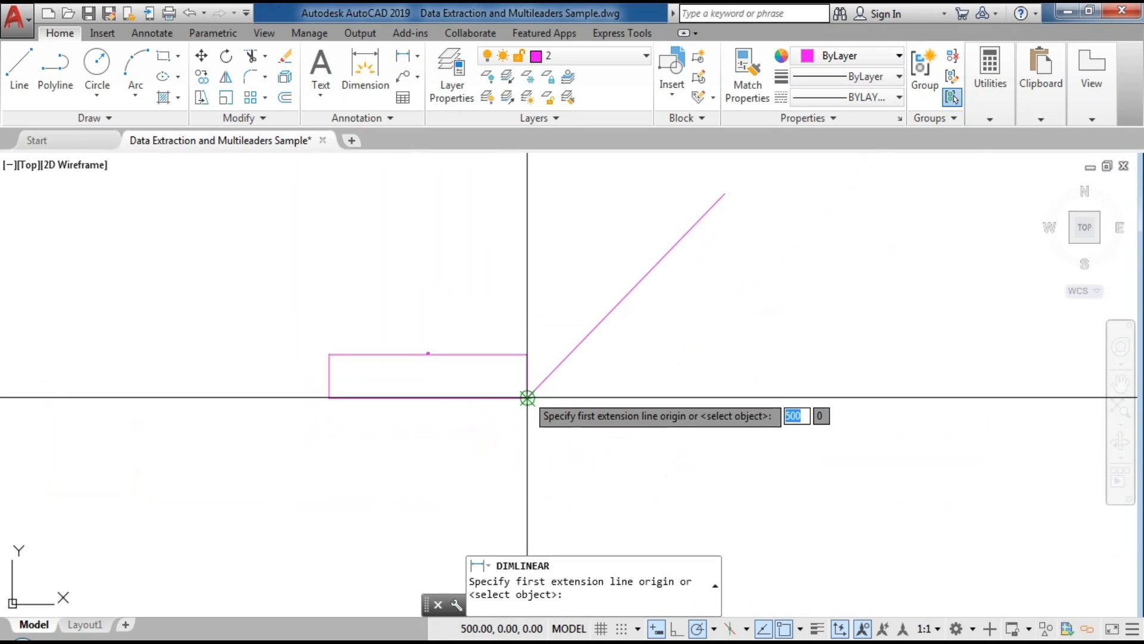
click(527, 396)
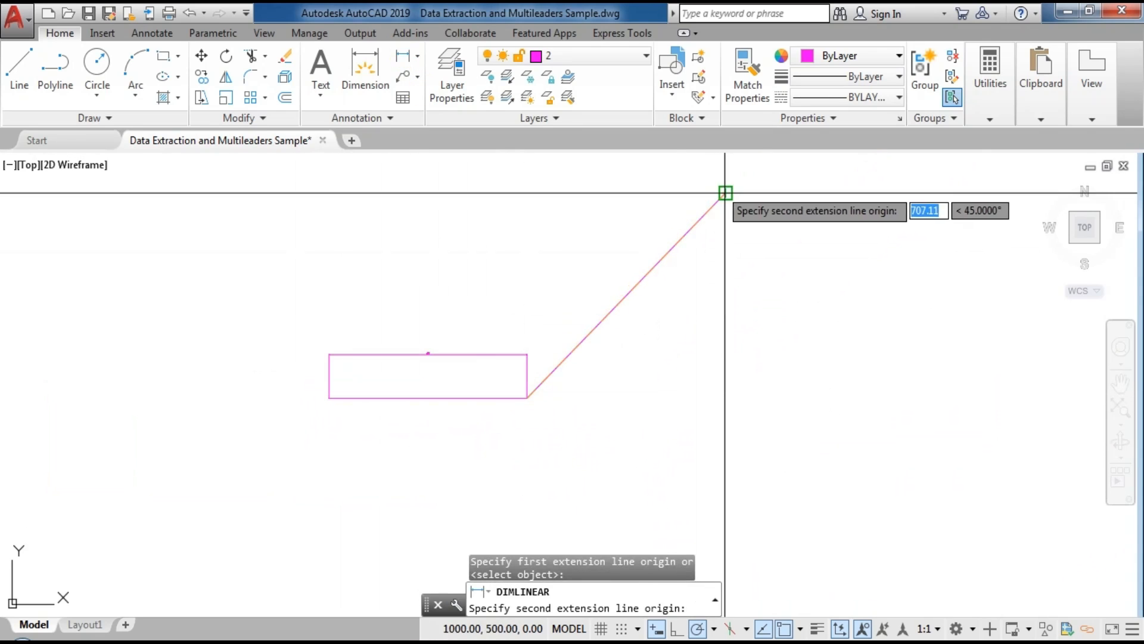
click(725, 192)
click(762, 292)
scroll(745, 304, up, 5)
scroll(739, 334, down, 3)
scroll(686, 358, down, 4)
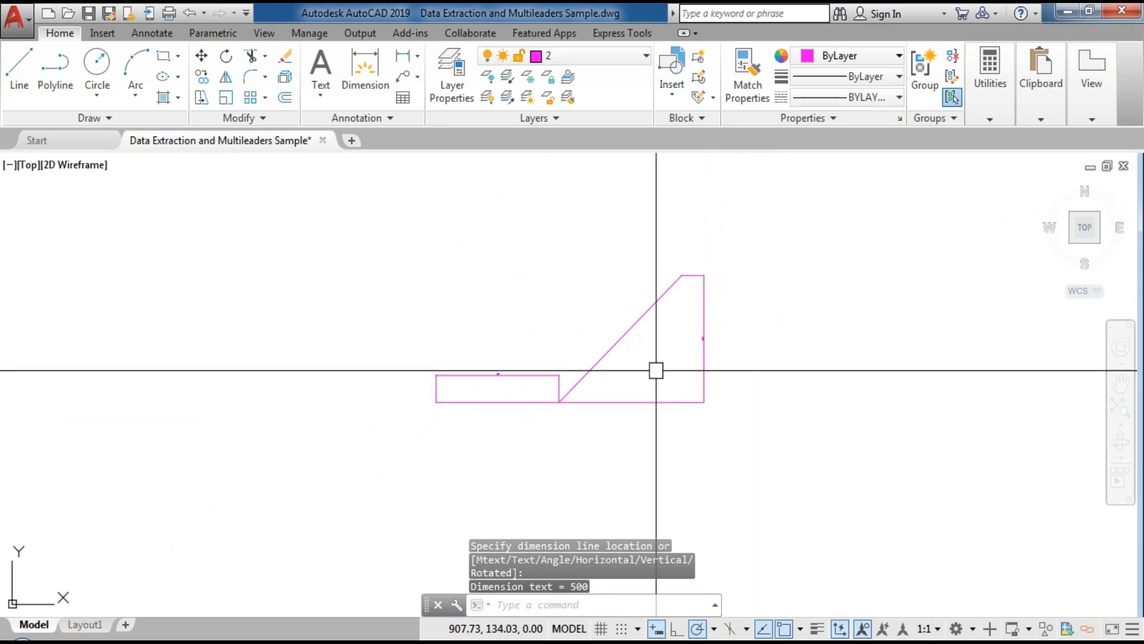
Add a horizontal linear dimension between the diagonal line's endpoints, placed above its upper end, and check its text.
scroll(596, 394, up, 2)
key(Return)
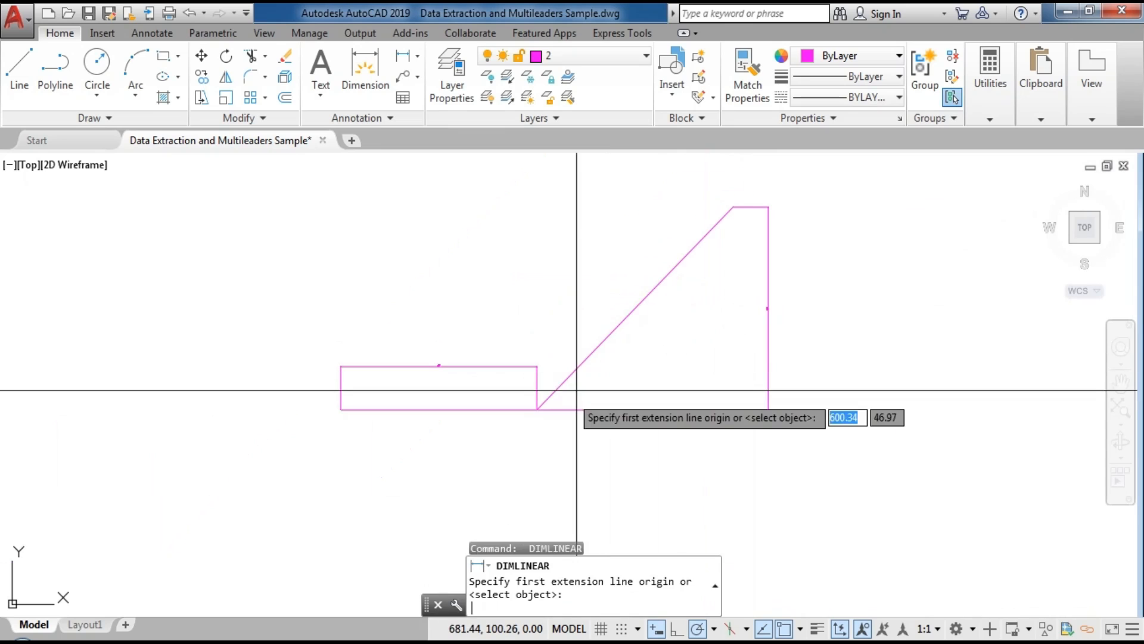
click(537, 409)
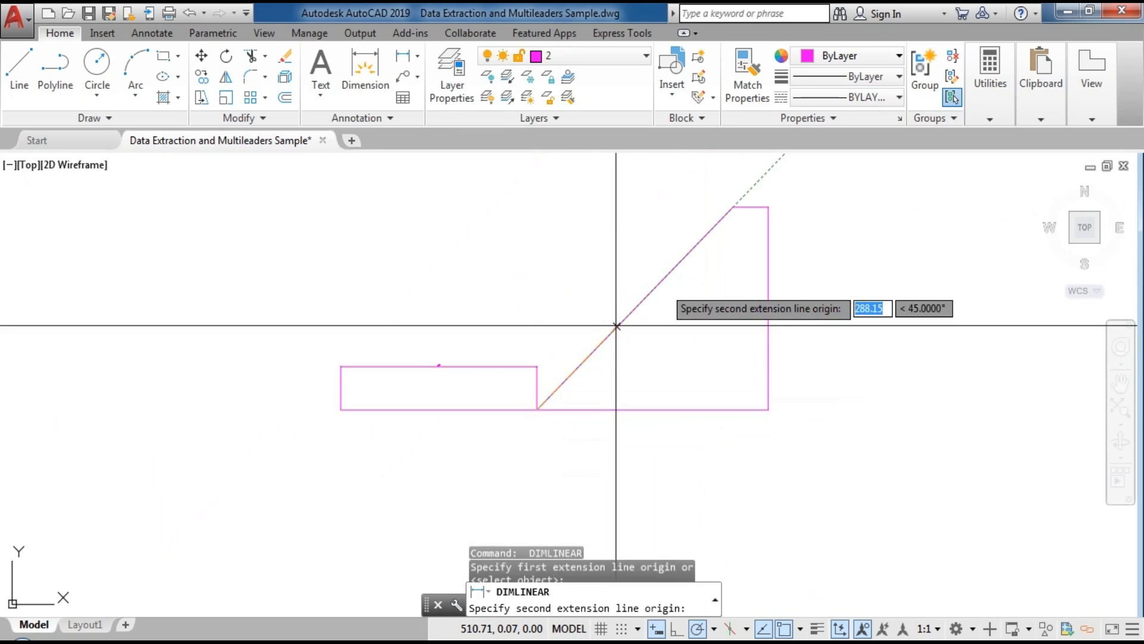
click(733, 207)
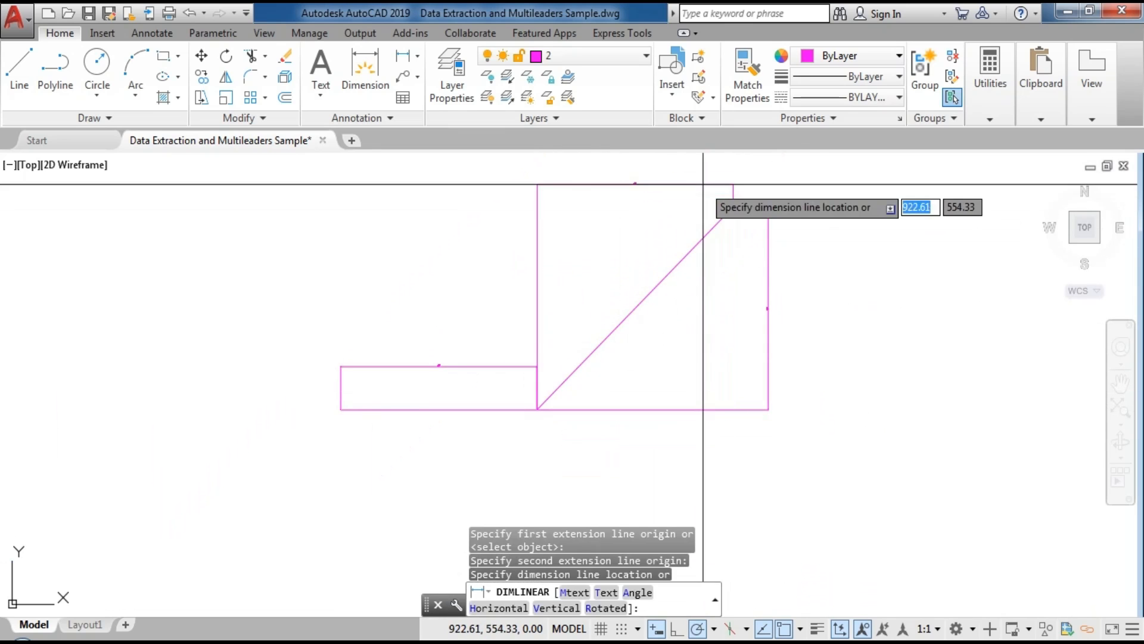
click(703, 184)
scroll(703, 184, up, 5)
scroll(640, 207, up, 1)
scroll(685, 311, down, 8)
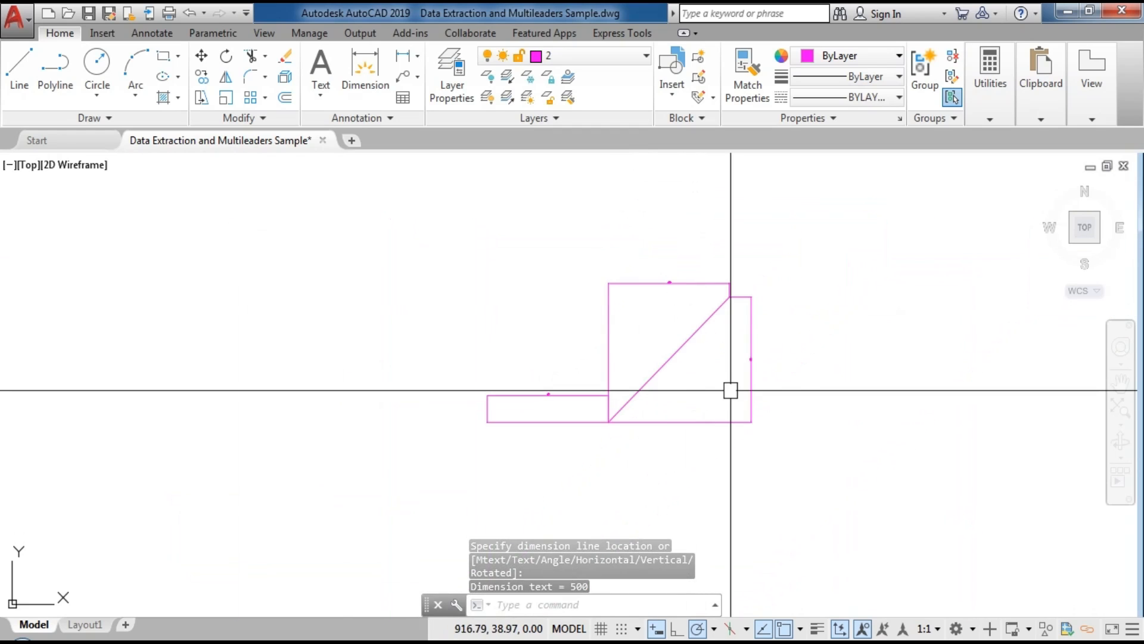
click(541, 424)
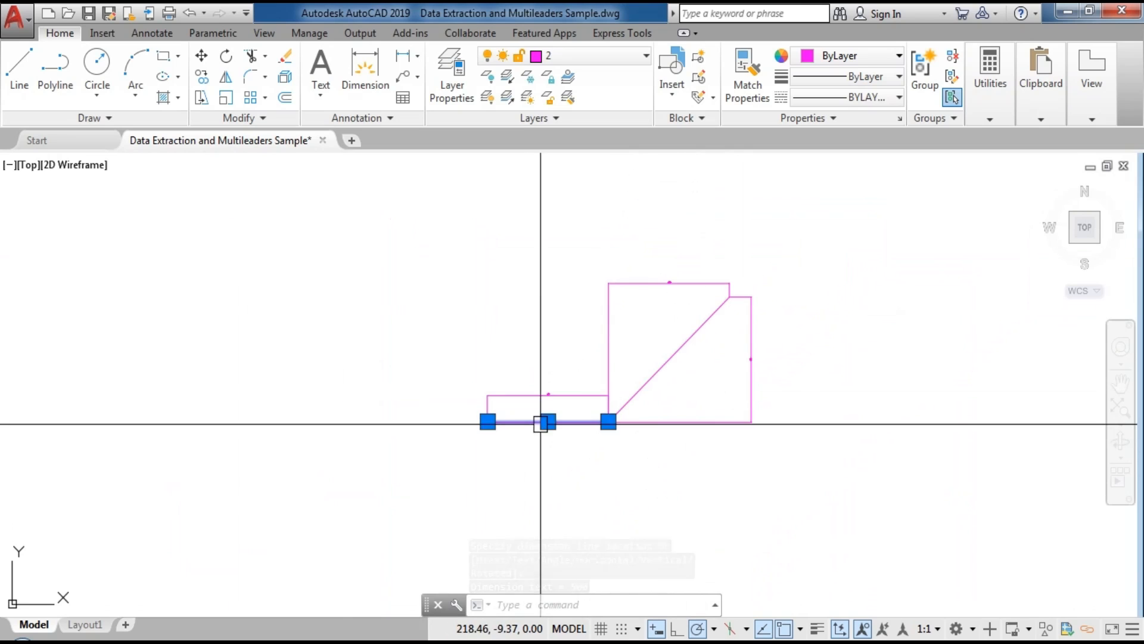
text(m)
key(Return)
click(488, 421)
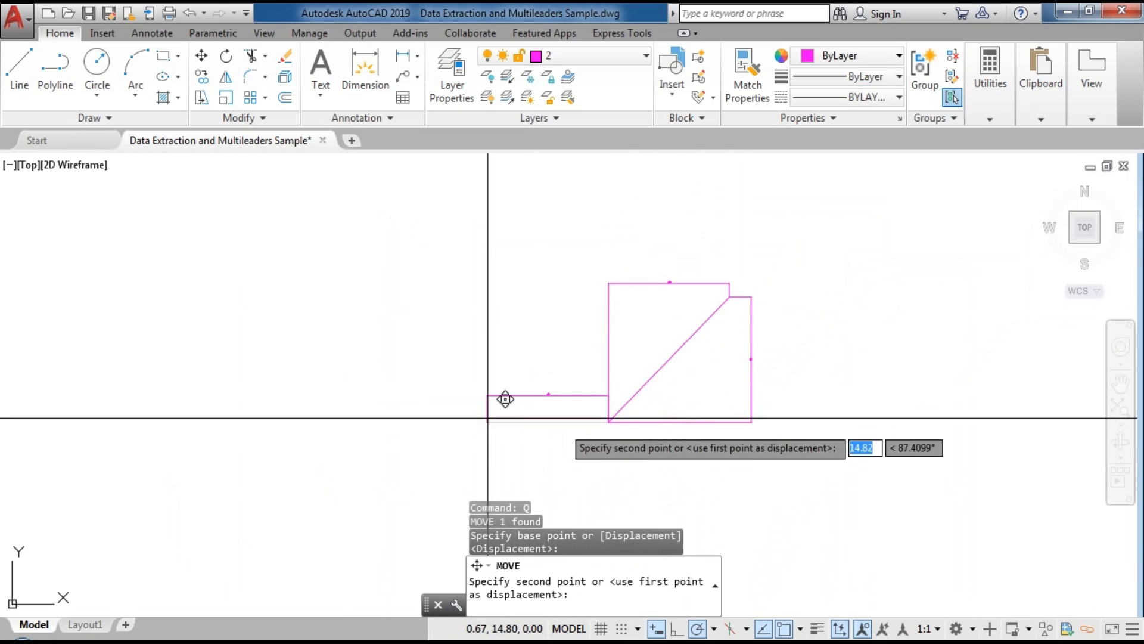
key(Escape)
Erase the three linear dimensions from the horizontal and diagonal lines.
click(635, 236)
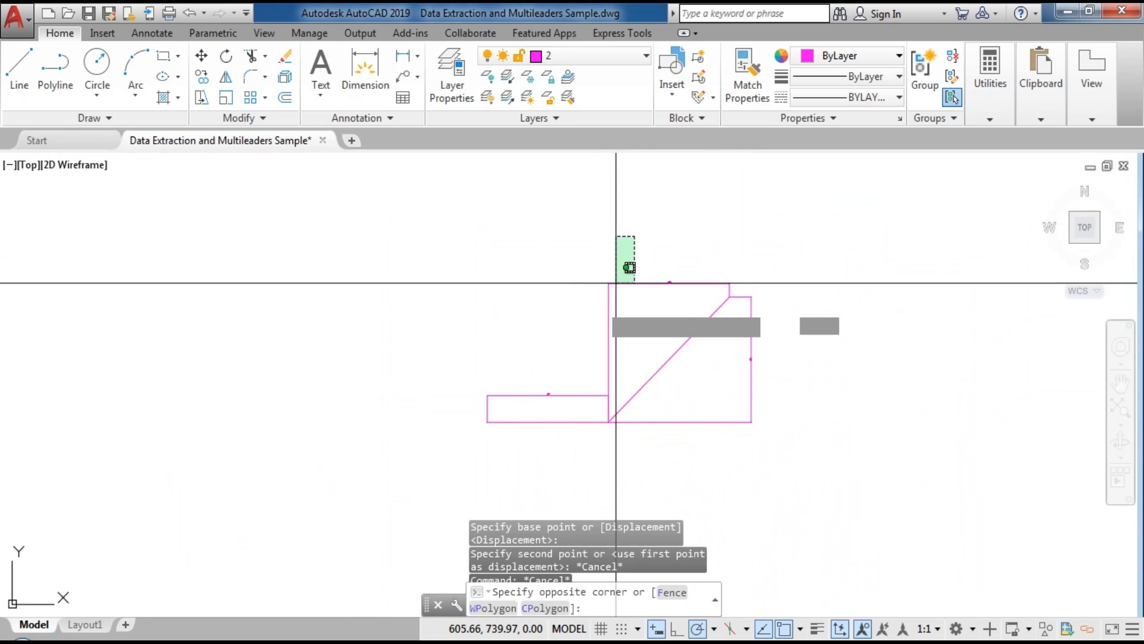
click(587, 312)
text(e)
key(Return)
click(571, 398)
text(e)
key(Return)
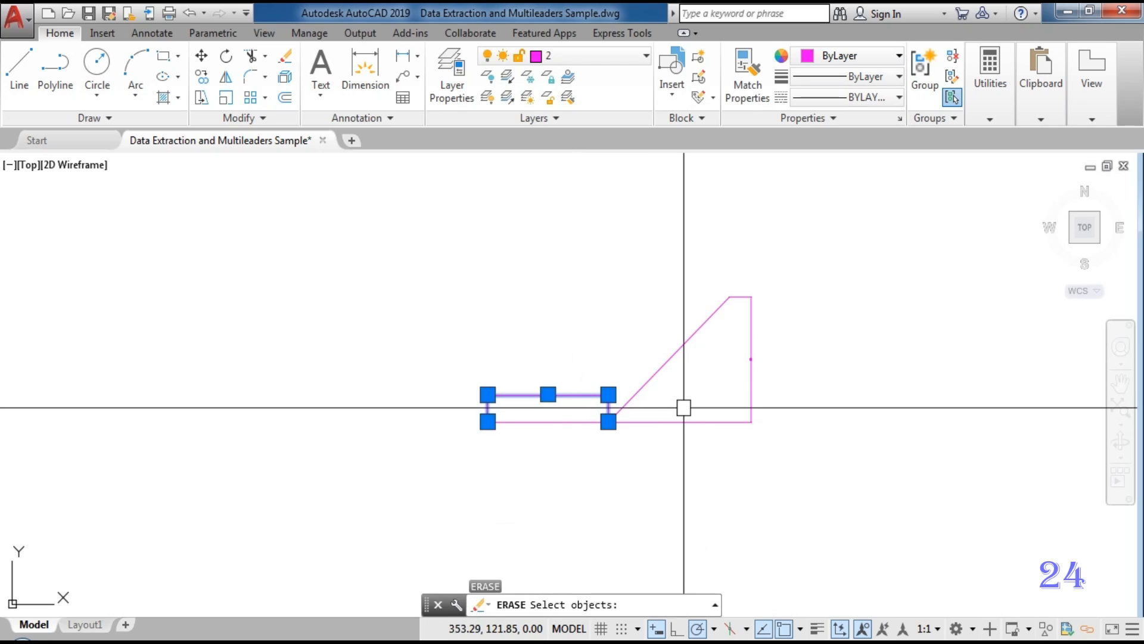
key(Return)
click(720, 422)
text(e)
key(Return)
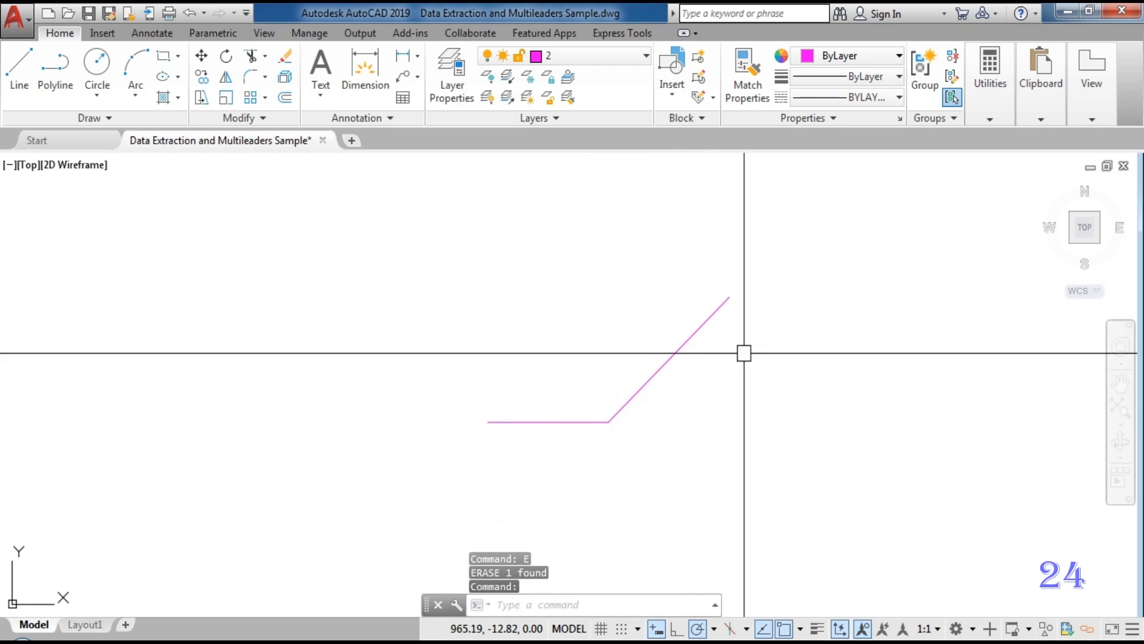
Read the coordinates of the diagonal line's upper endpoint with ID Point.
scroll(620, 427, up, 2)
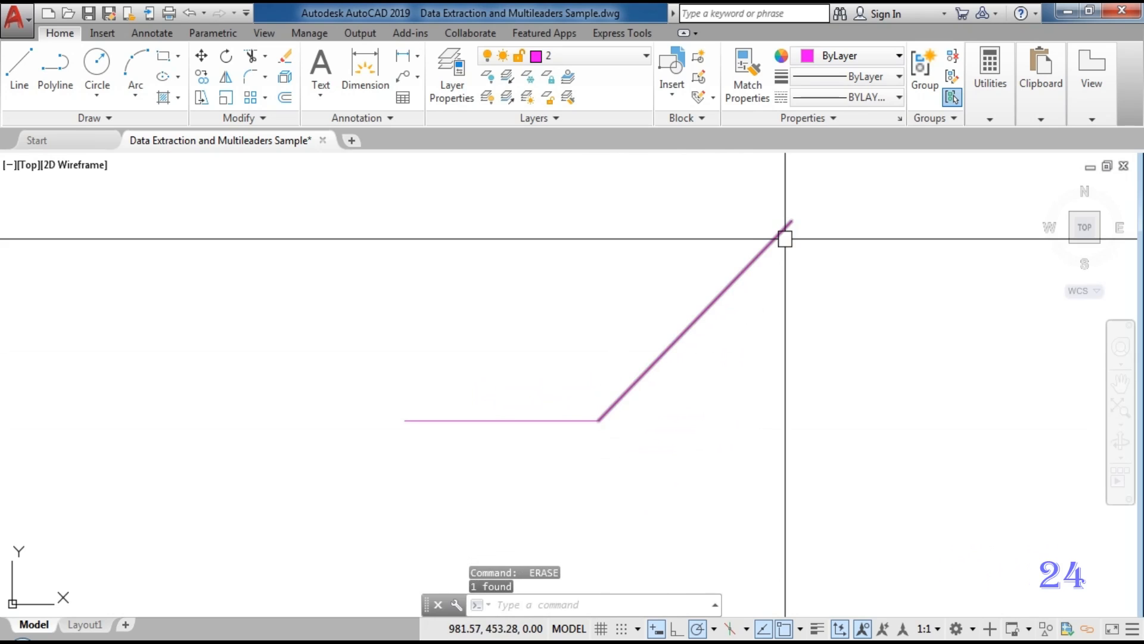
click(990, 115)
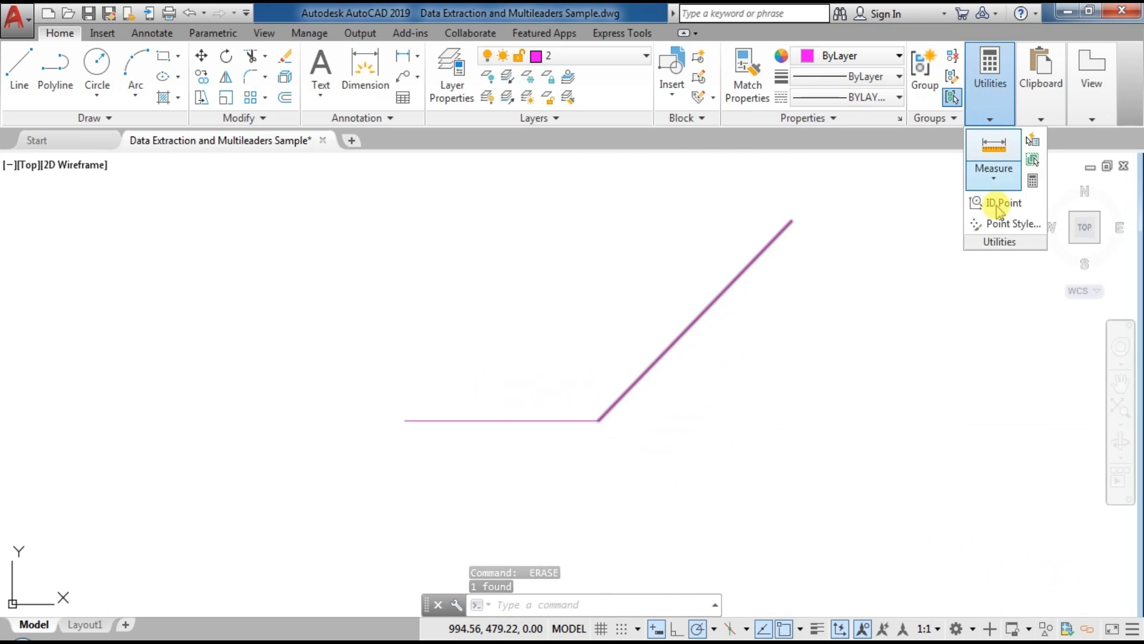
click(996, 203)
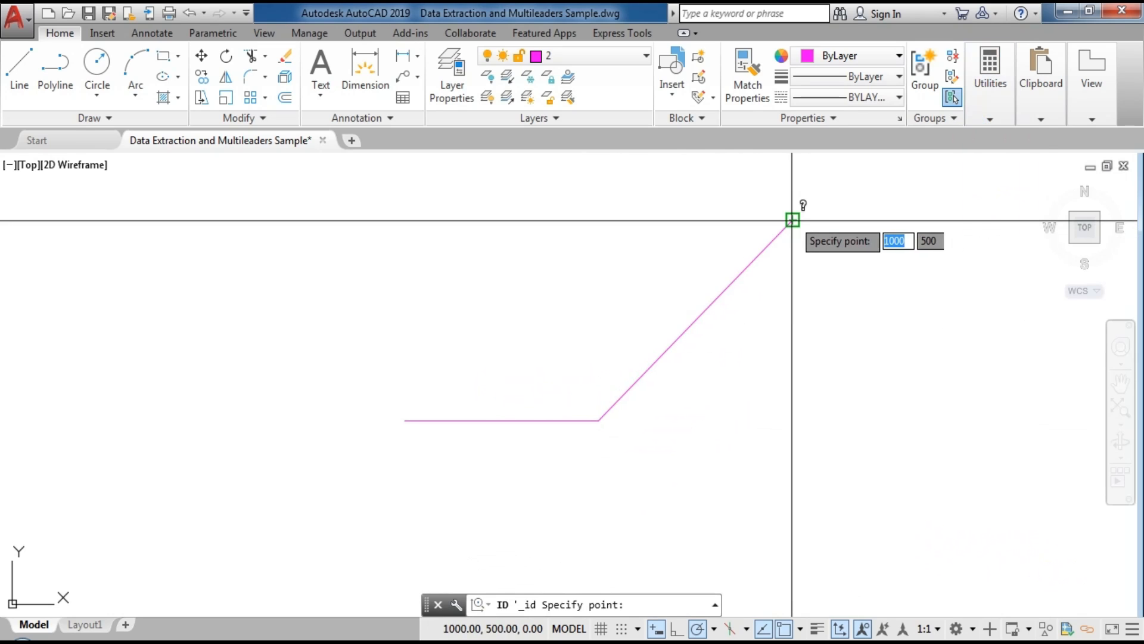
click(792, 220)
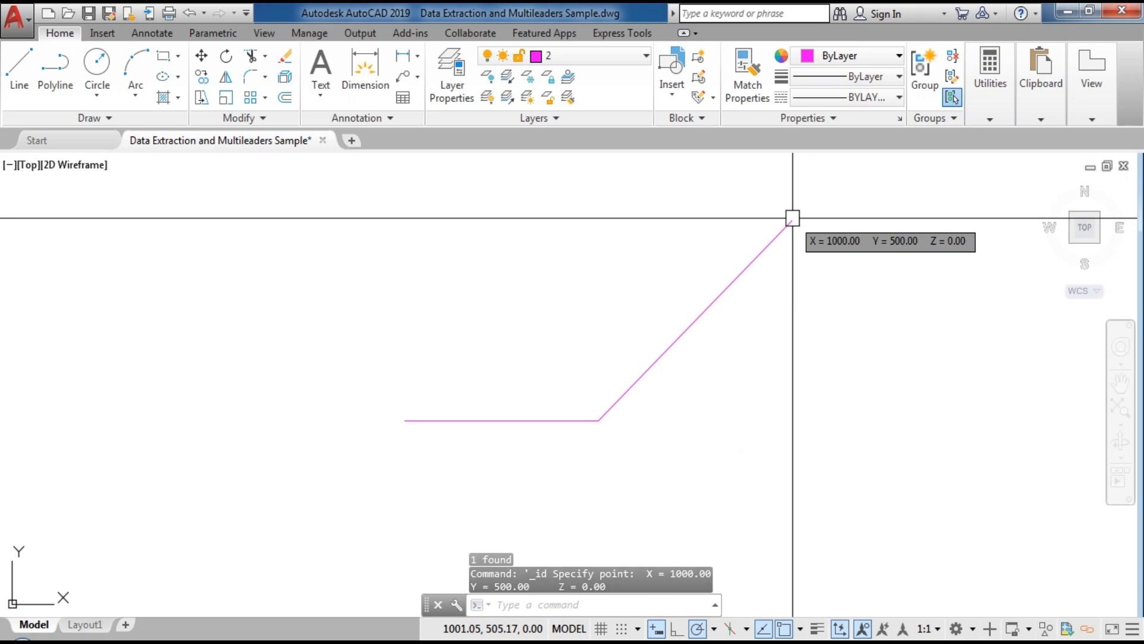
key(Escape)
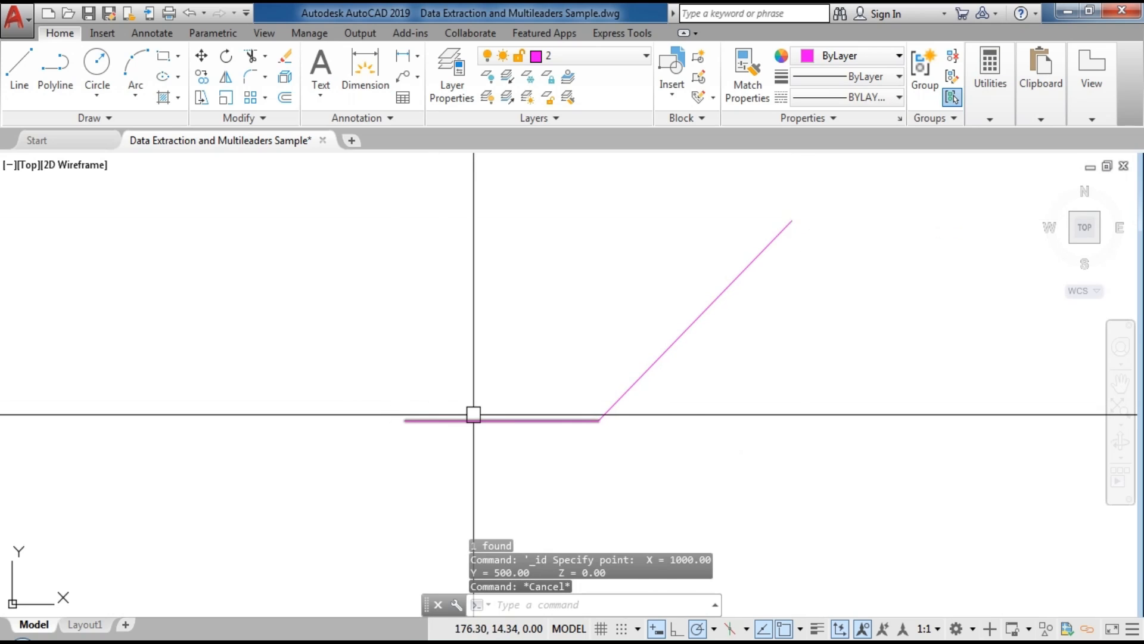
text(l)
key(Return)
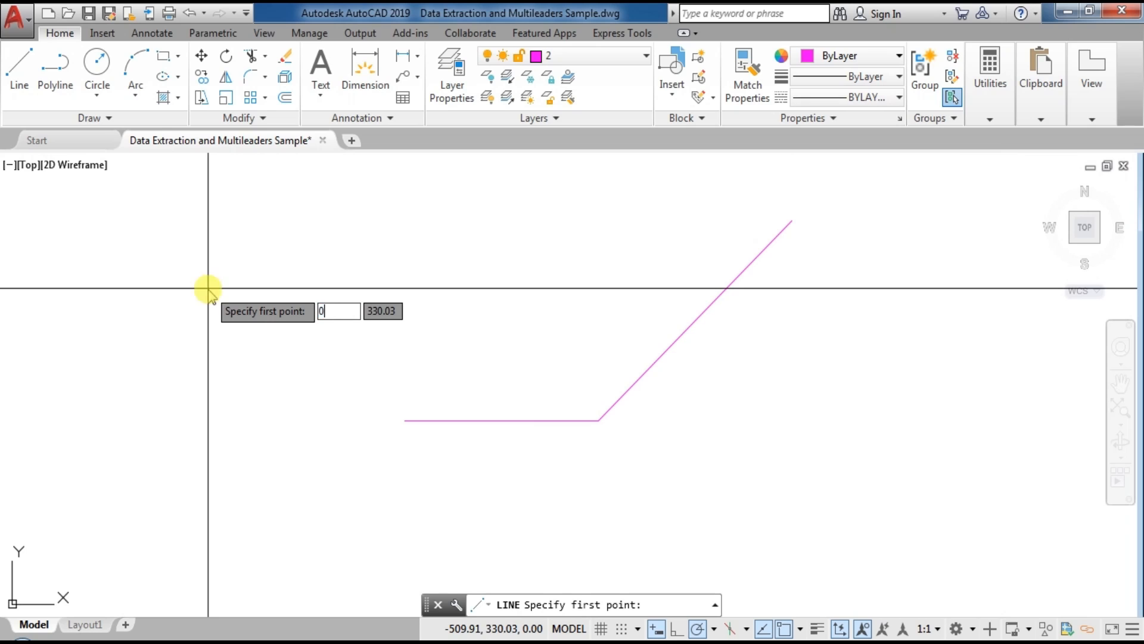
text(0,0)
key(Return)
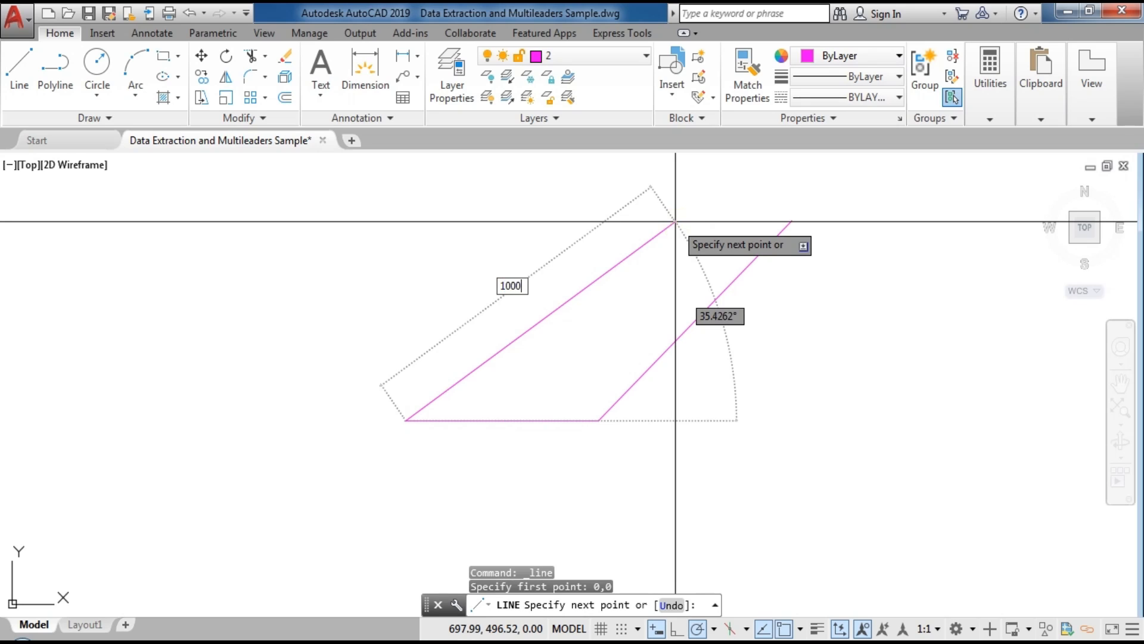
text(,)
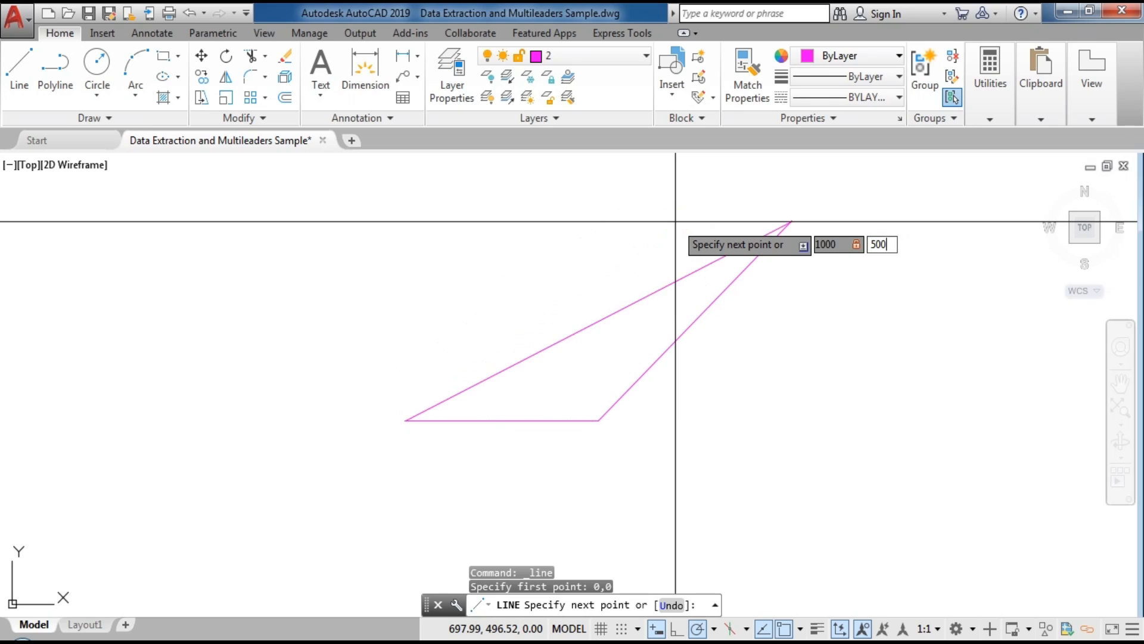
key(Return)
key(Escape)
key(Escape)
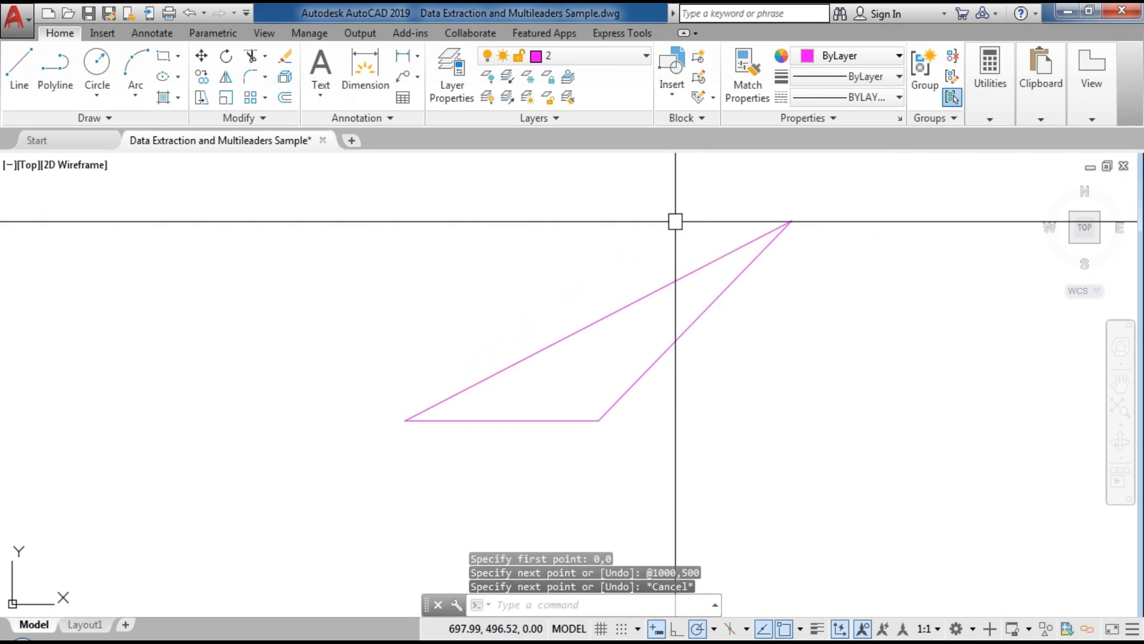
click(628, 315)
middle_drag(513, 419, 429, 462)
key(Escape)
key(Escape)
middle_drag(594, 375, 529, 390)
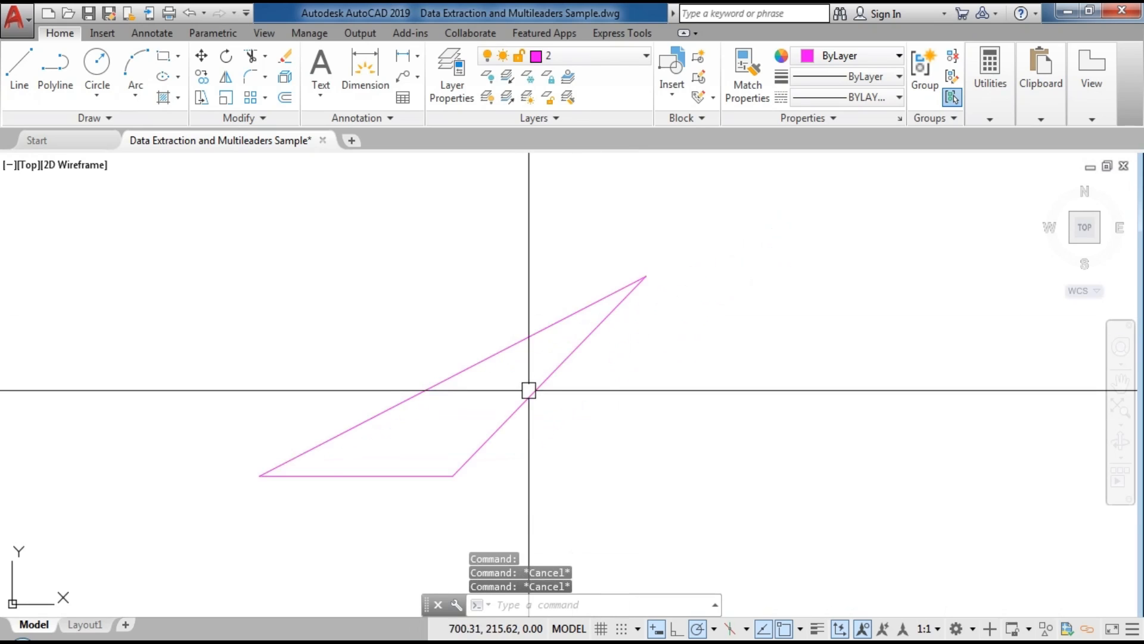
text(pl)
key(Return)
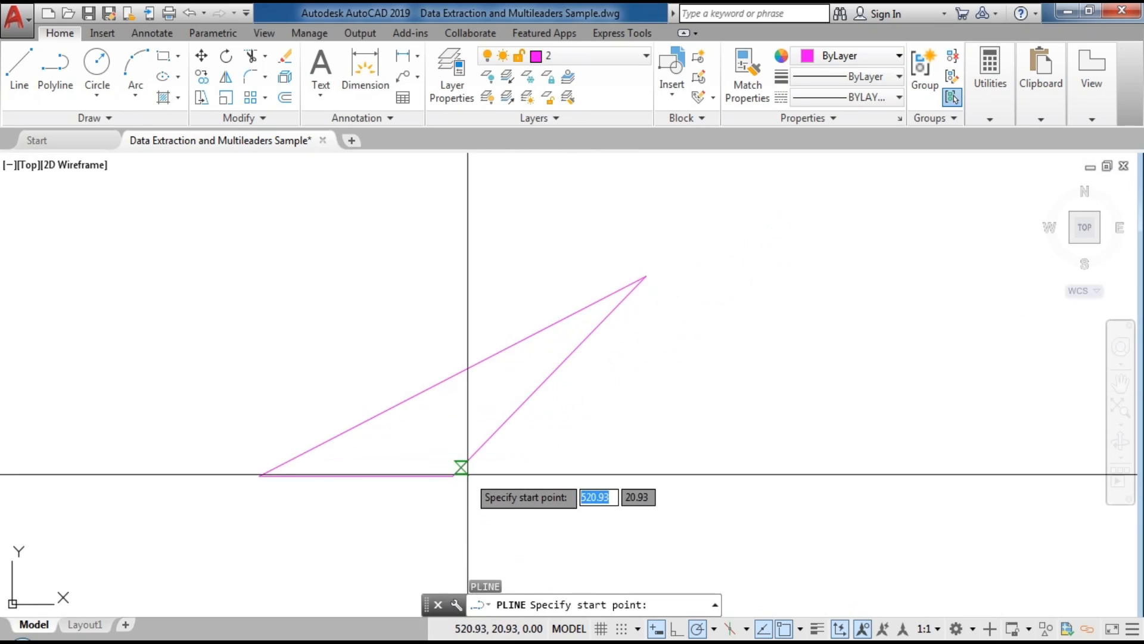
click(453, 475)
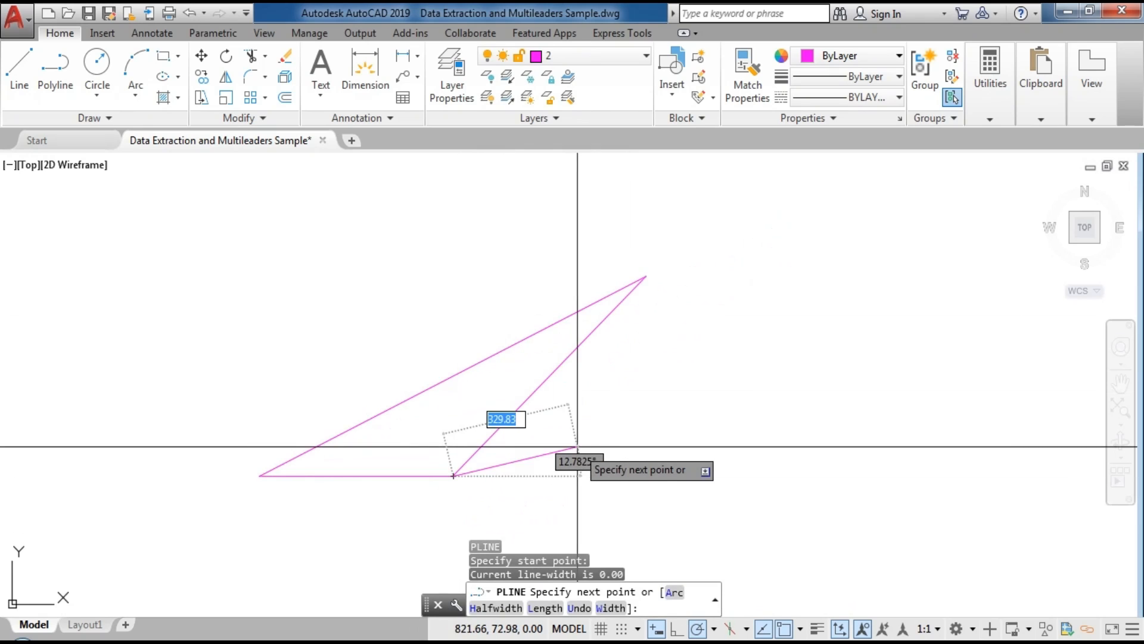
key(Tab)
text(500)
key(Return)
key(Escape)
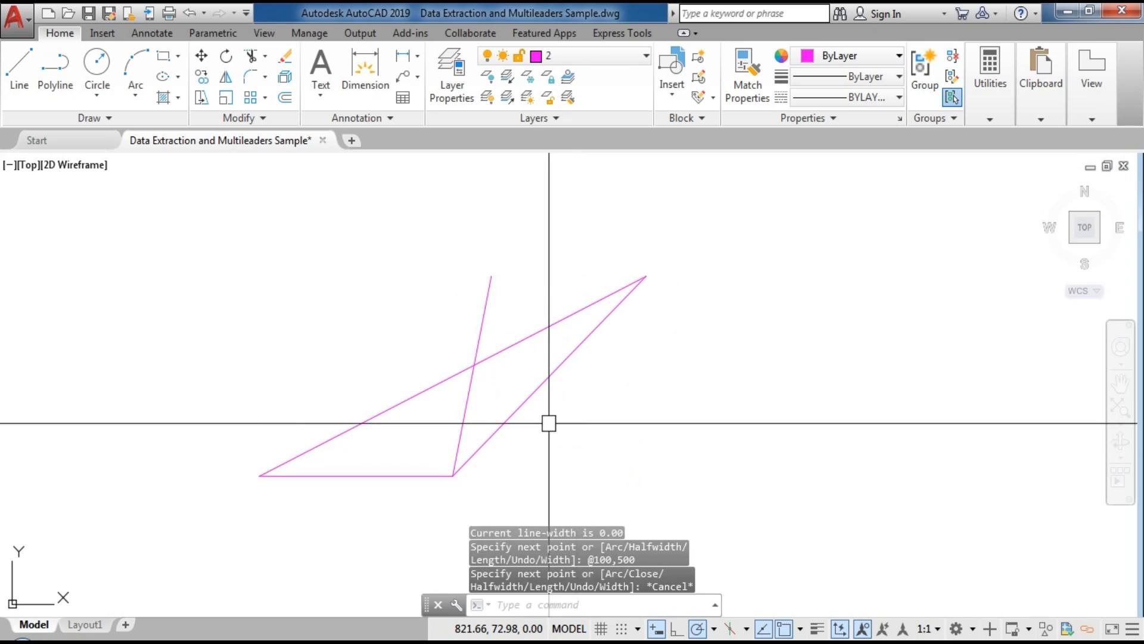
key(Escape)
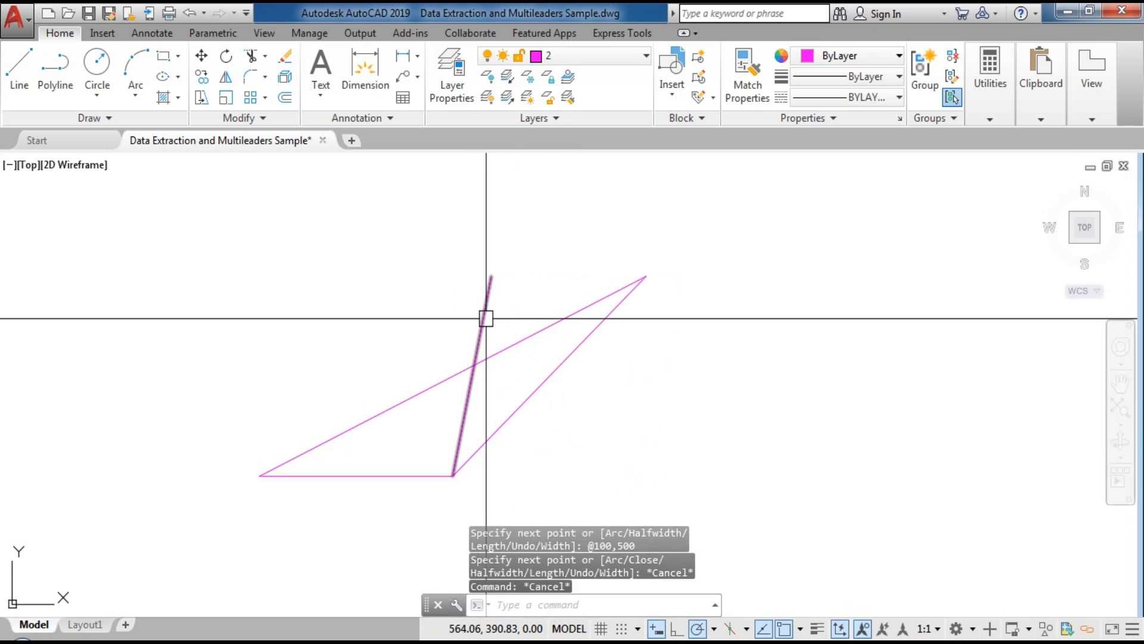
Erase the steep polyline that starts at the horizontal line's right end.
click(486, 319)
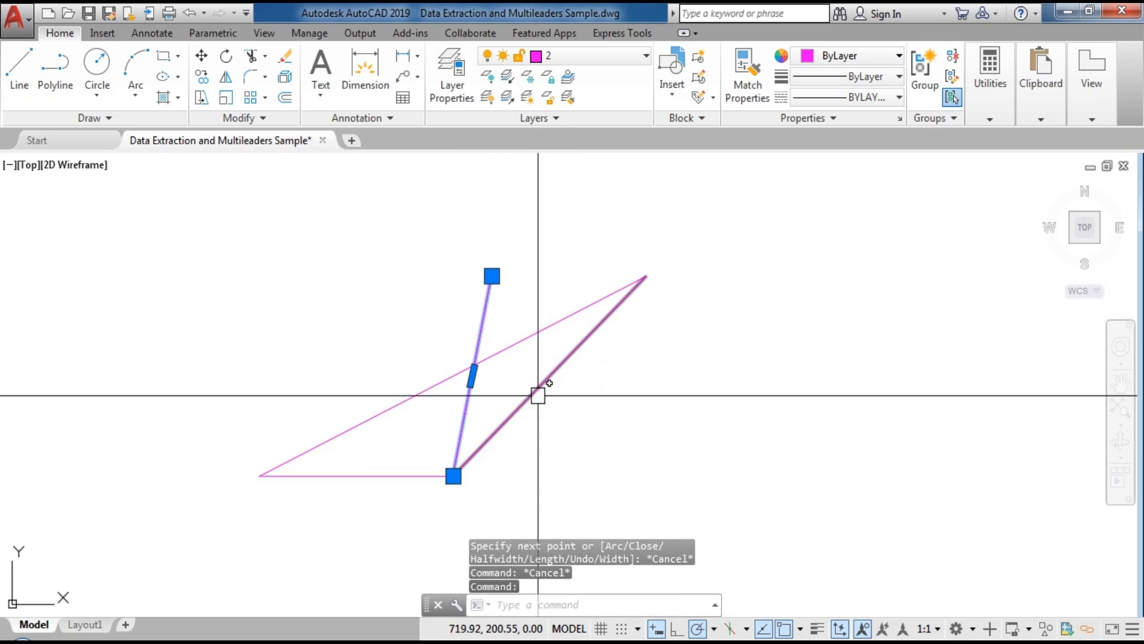
text(e)
key(Return)
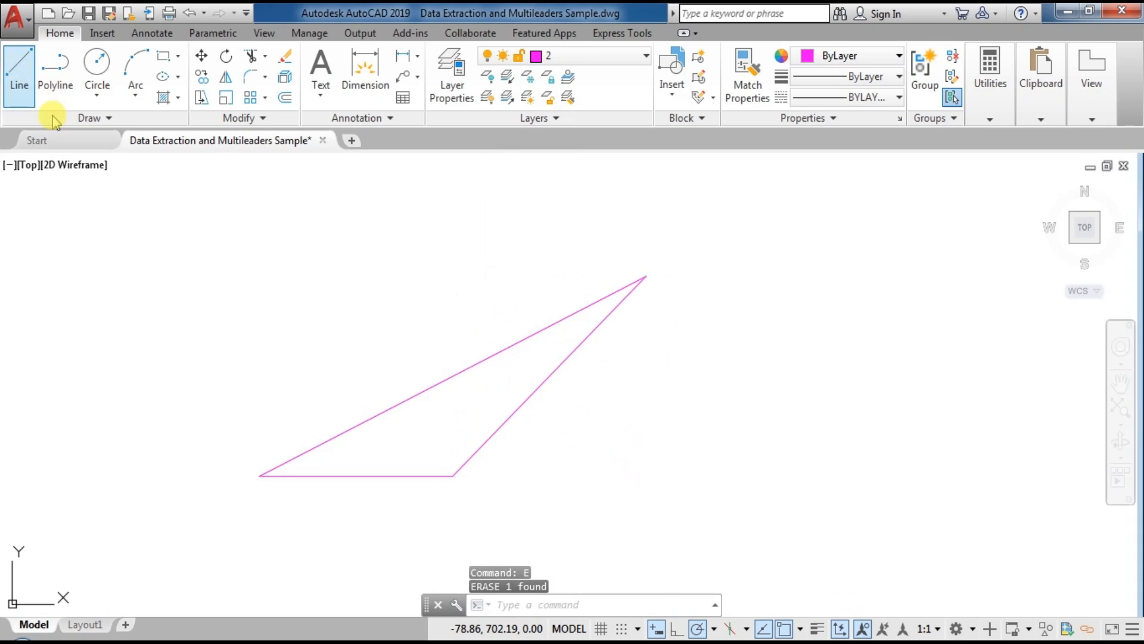
text(l)
key(Return)
click(453, 476)
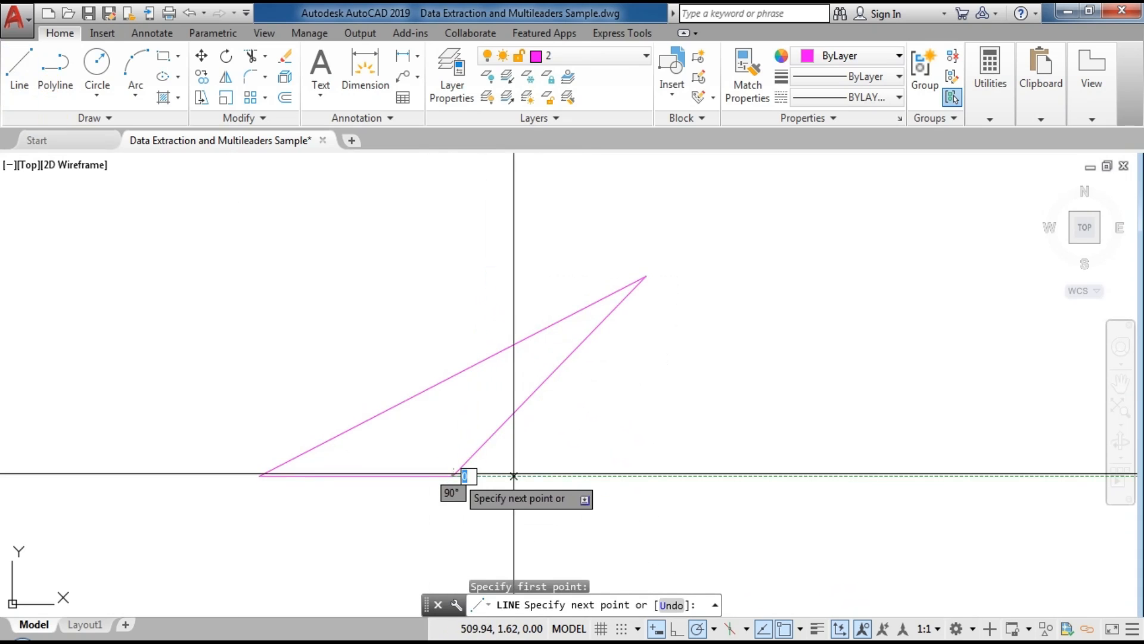
text(1000)
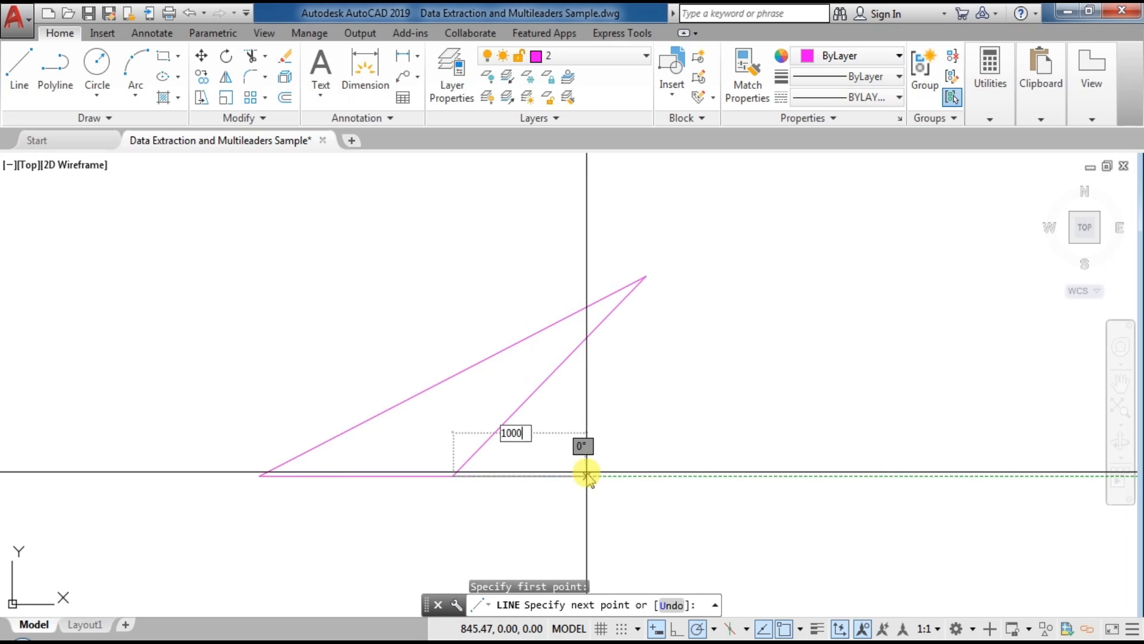
key(Tab)
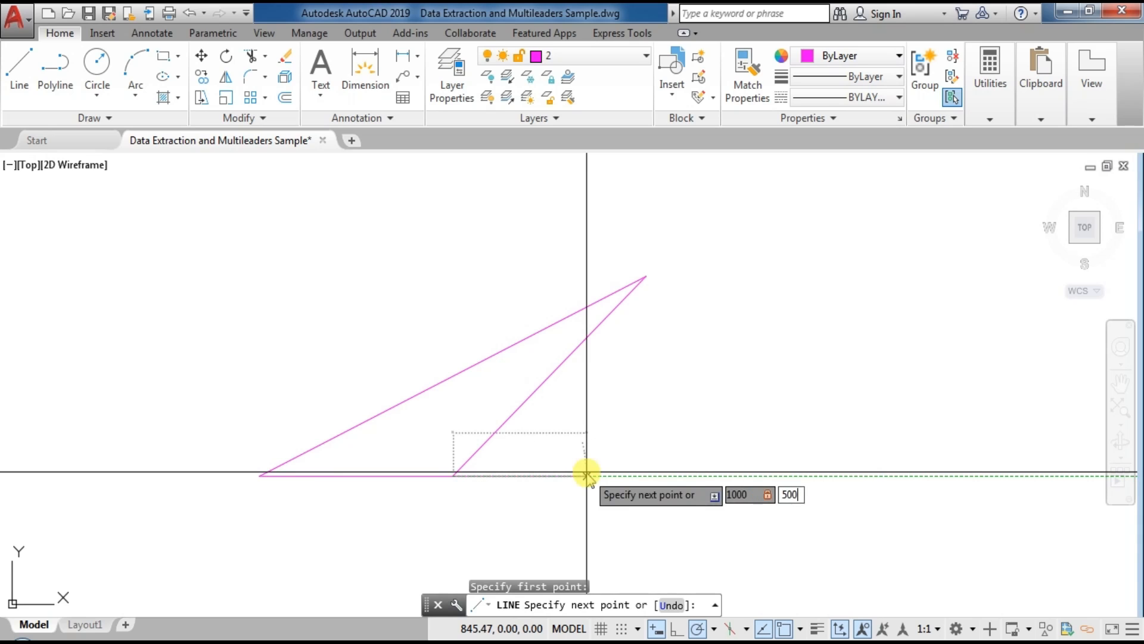
key(Return)
key(Escape)
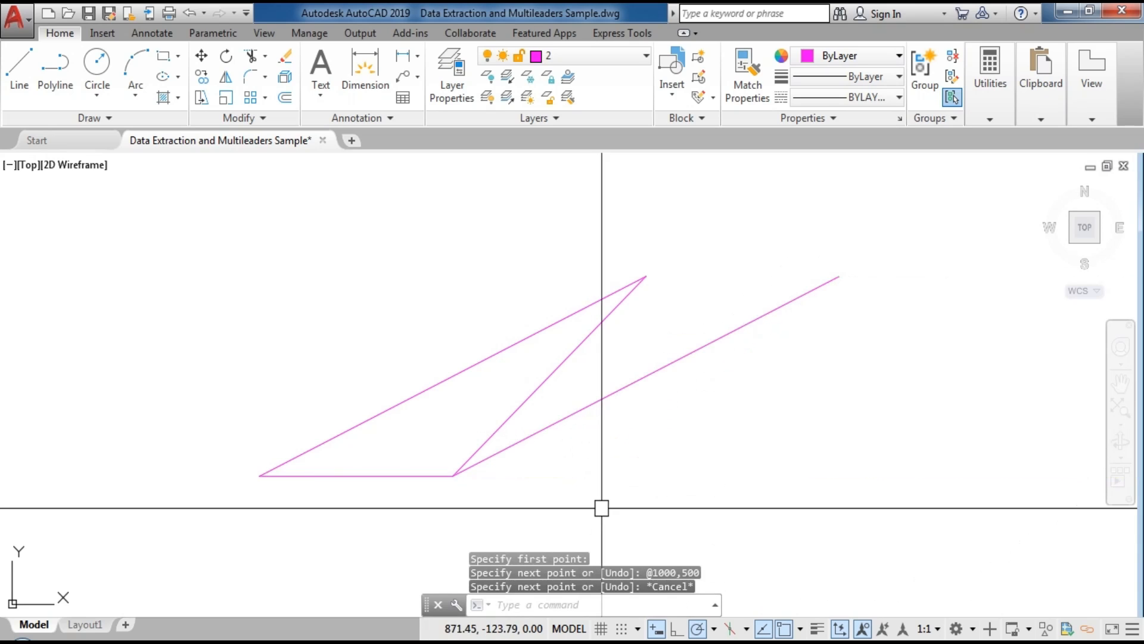
Highlight the two parallel slanted lines to compare them, and clear the selection.
click(524, 340)
click(659, 367)
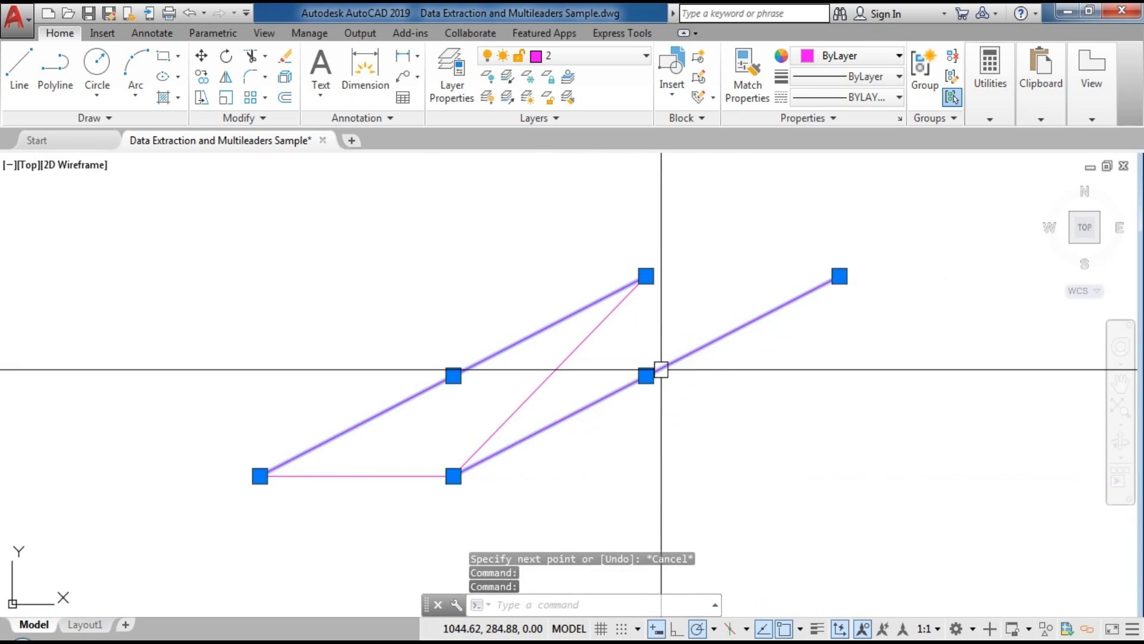
key(Escape)
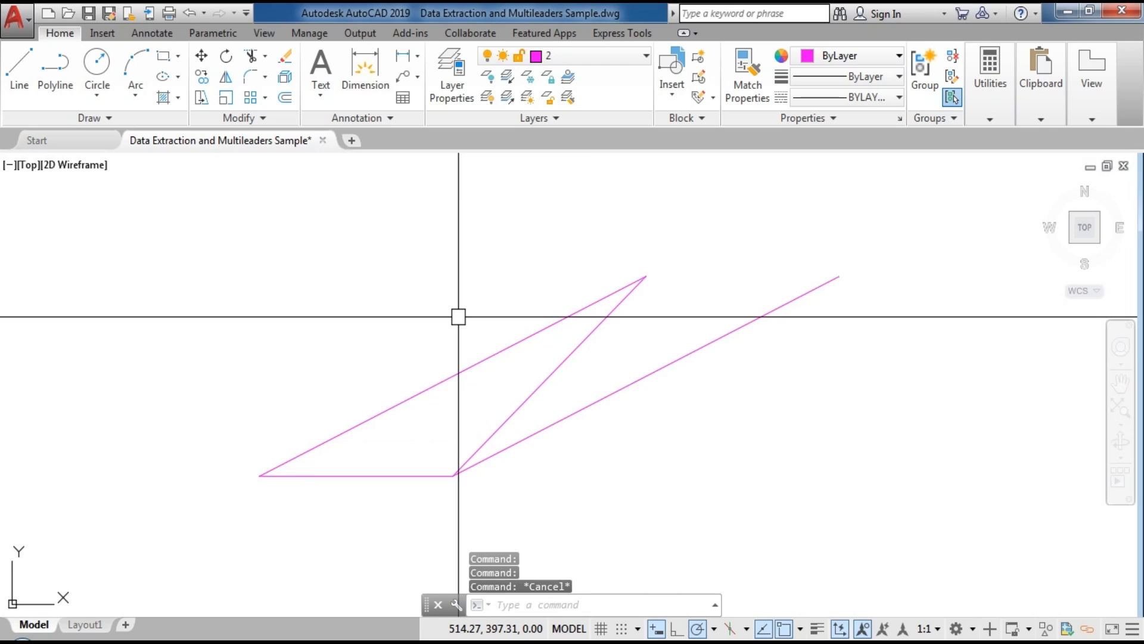
click(662, 368)
key(Escape)
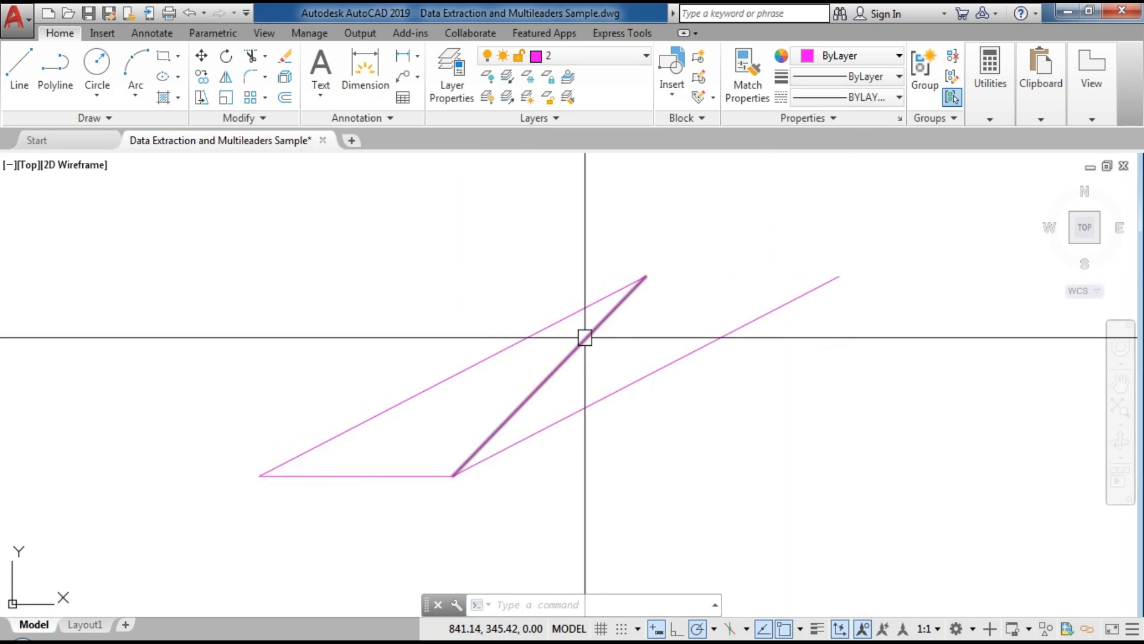
Erase the steeper diagonal line between the two parallel slanted lines.
click(584, 329)
text(e)
key(Return)
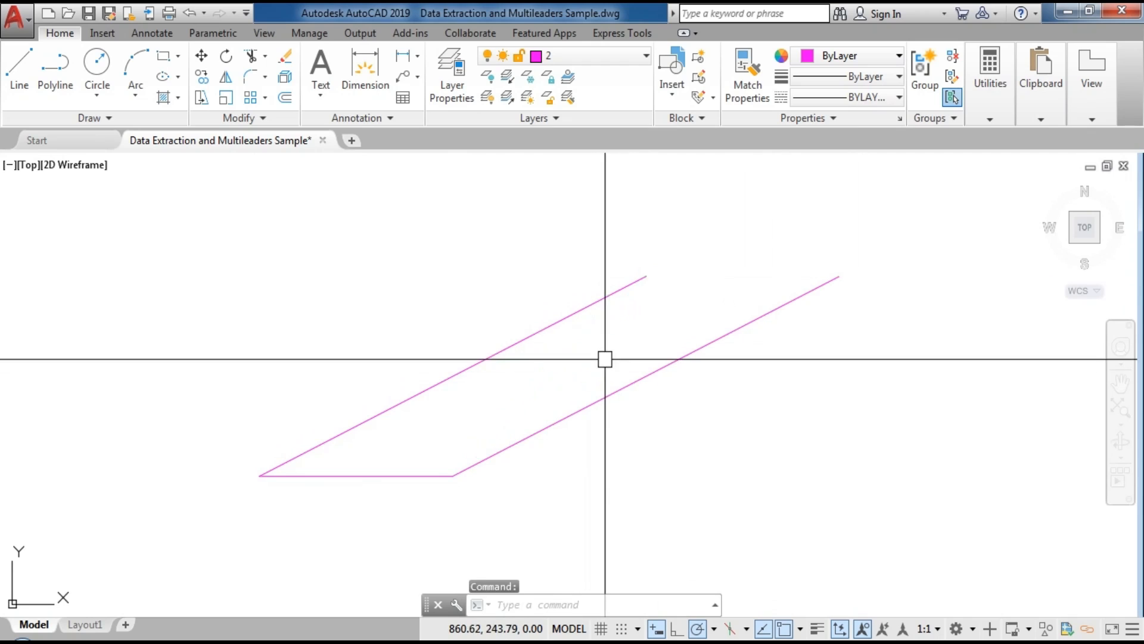
Draw a small circle centred on the upper endpoint of the slanted line from the origin, at 1000,500.
text(c)
key(Return)
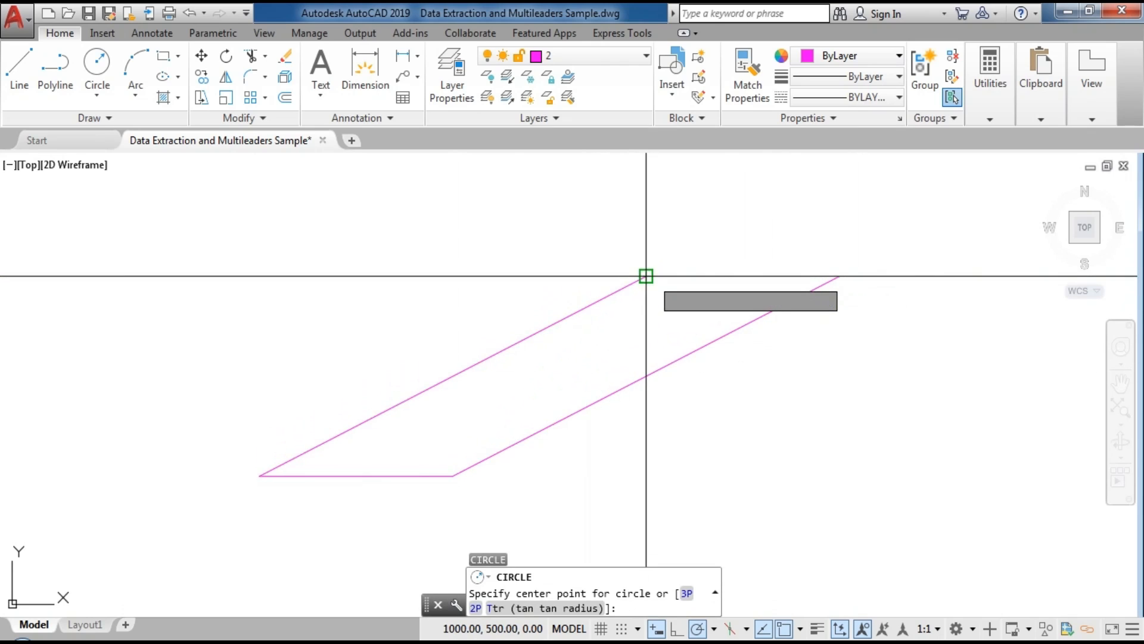
click(646, 276)
click(660, 292)
Erase both parallel slanted lines, keeping the circle and the horizontal line.
text(e)
key(Return)
click(638, 379)
key(Return)
text(e)
key(Return)
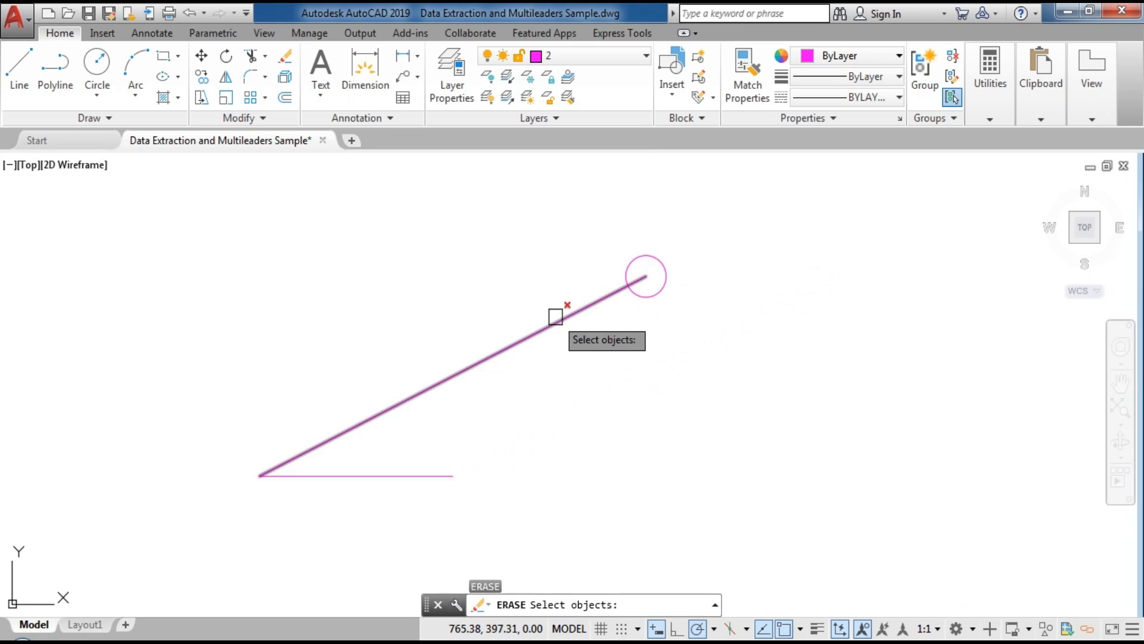
click(556, 316)
key(Return)
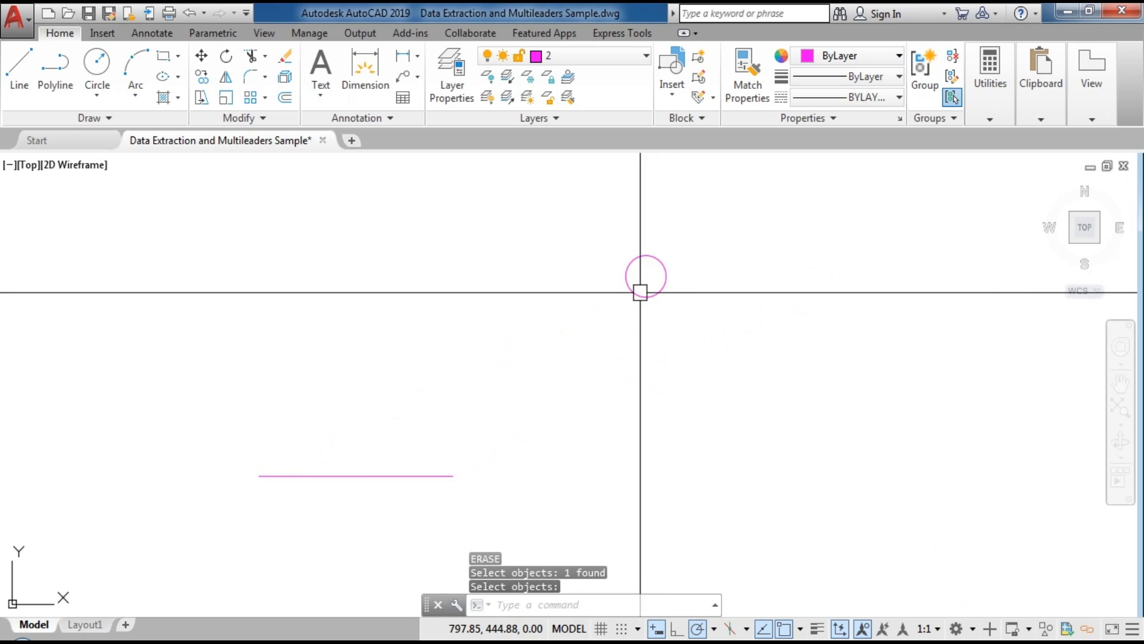
scroll(408, 365, down, 4)
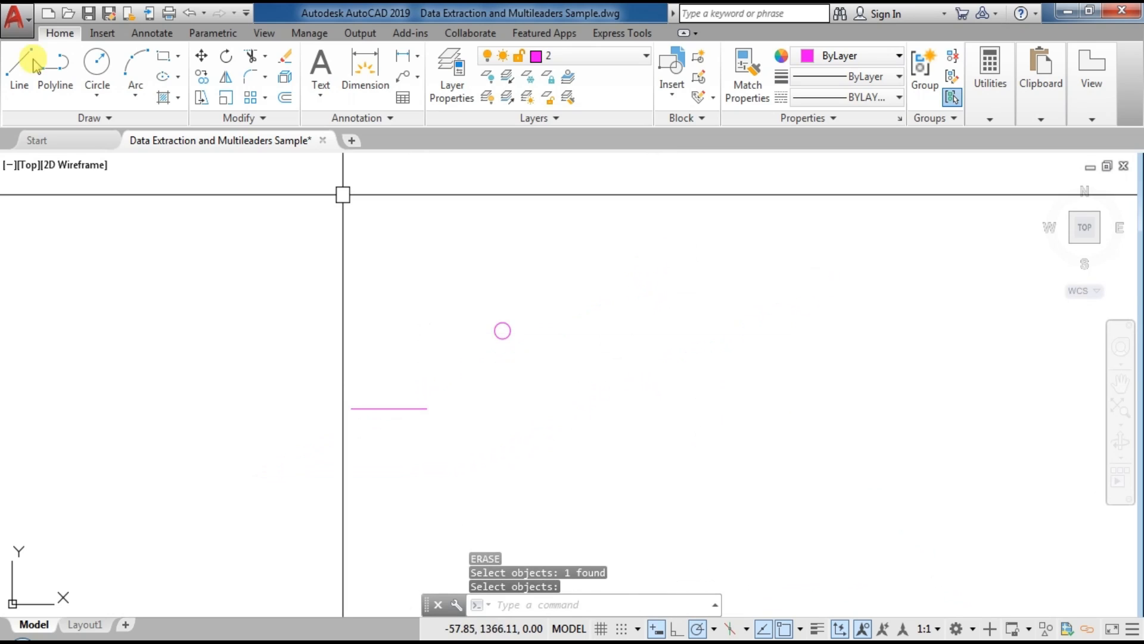
click(19, 75)
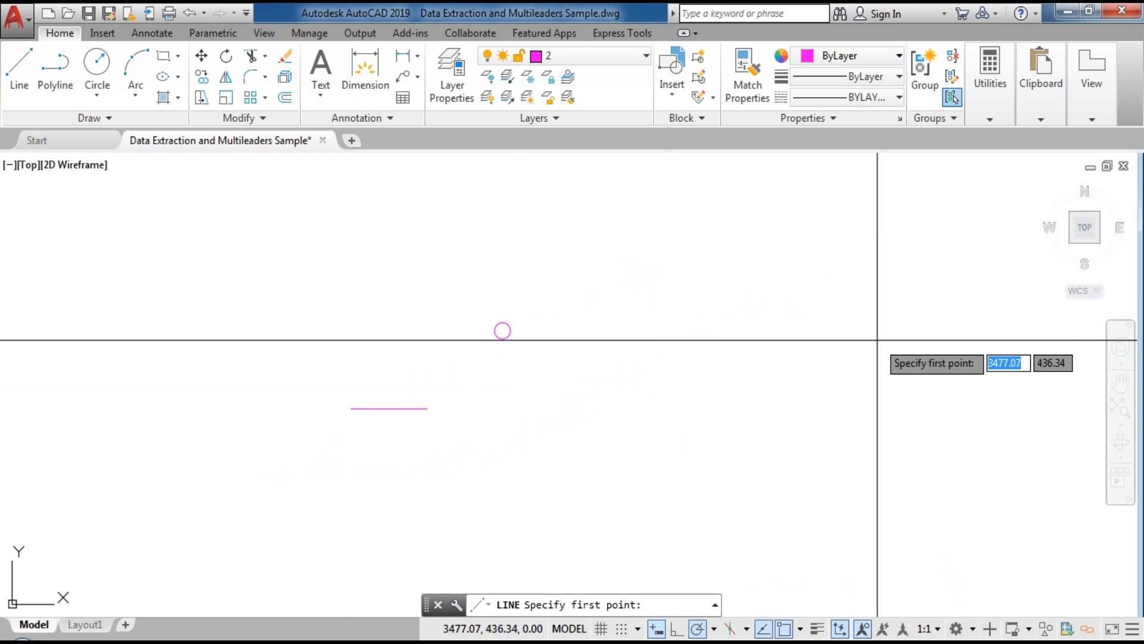
text(200)
key(Tab)
text(200)
key(Return)
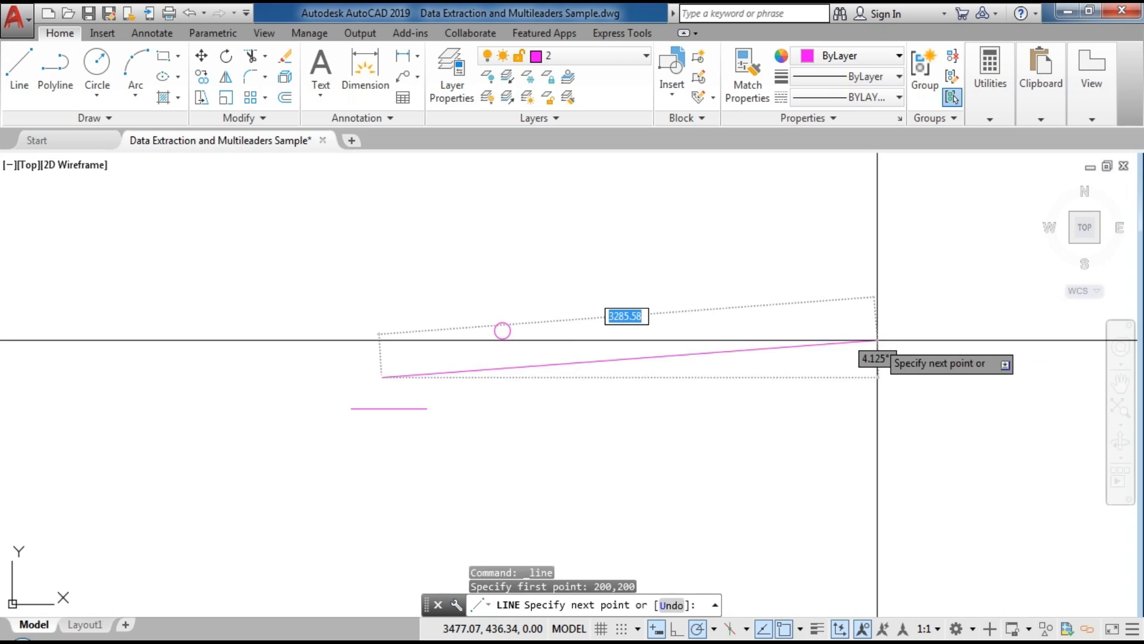
scroll(503, 386, up, 2)
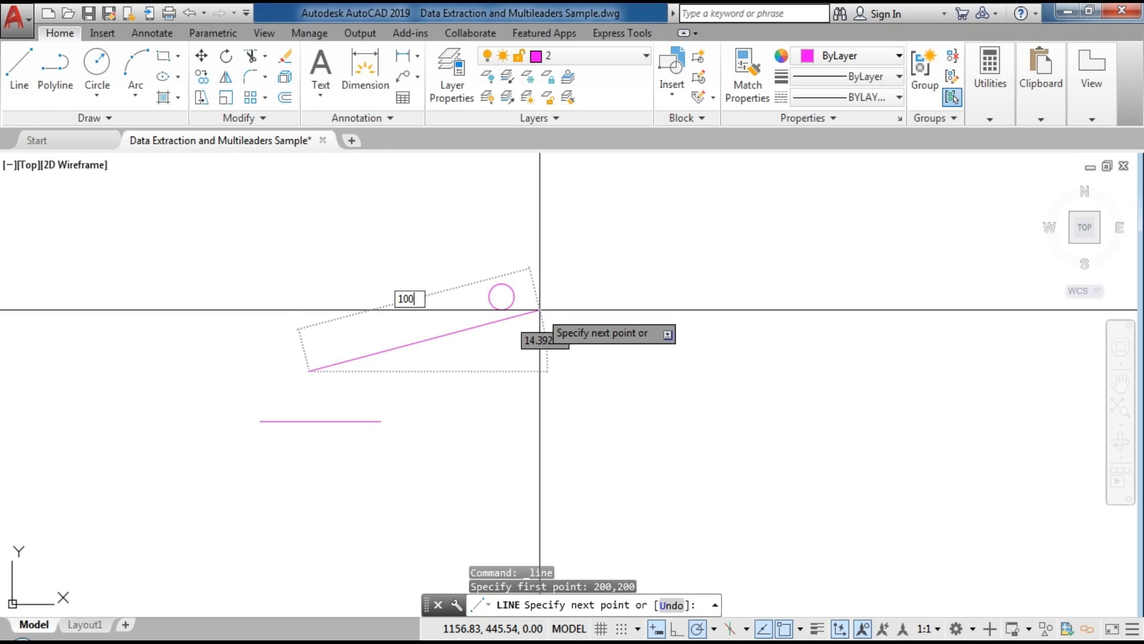
key(Tab)
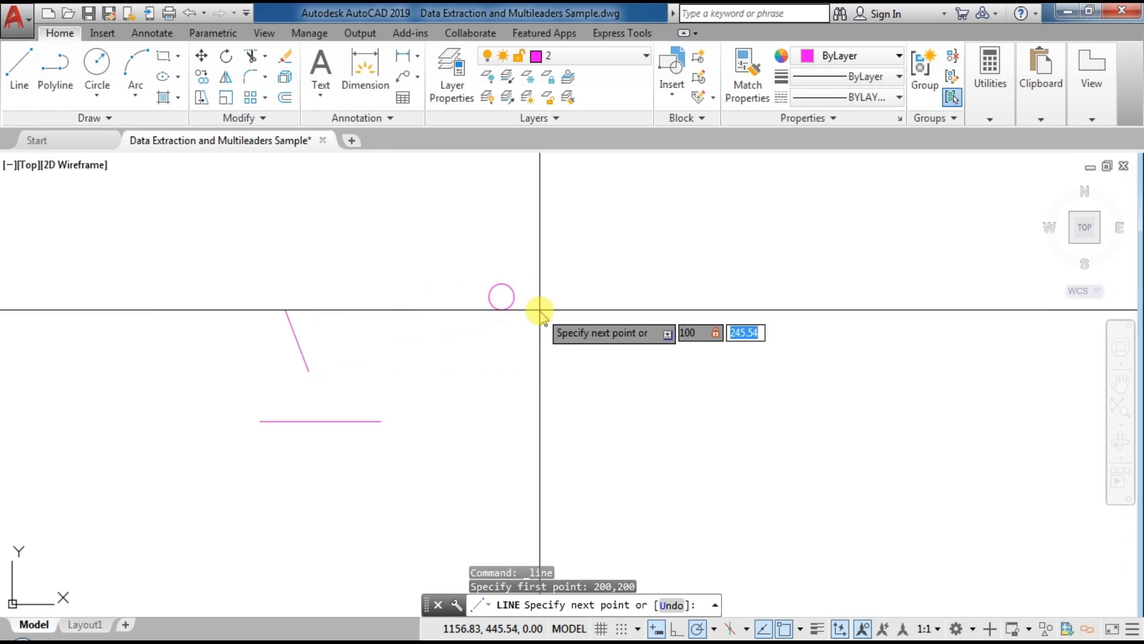
text(500)
key(Return)
key(Escape)
key(Escape)
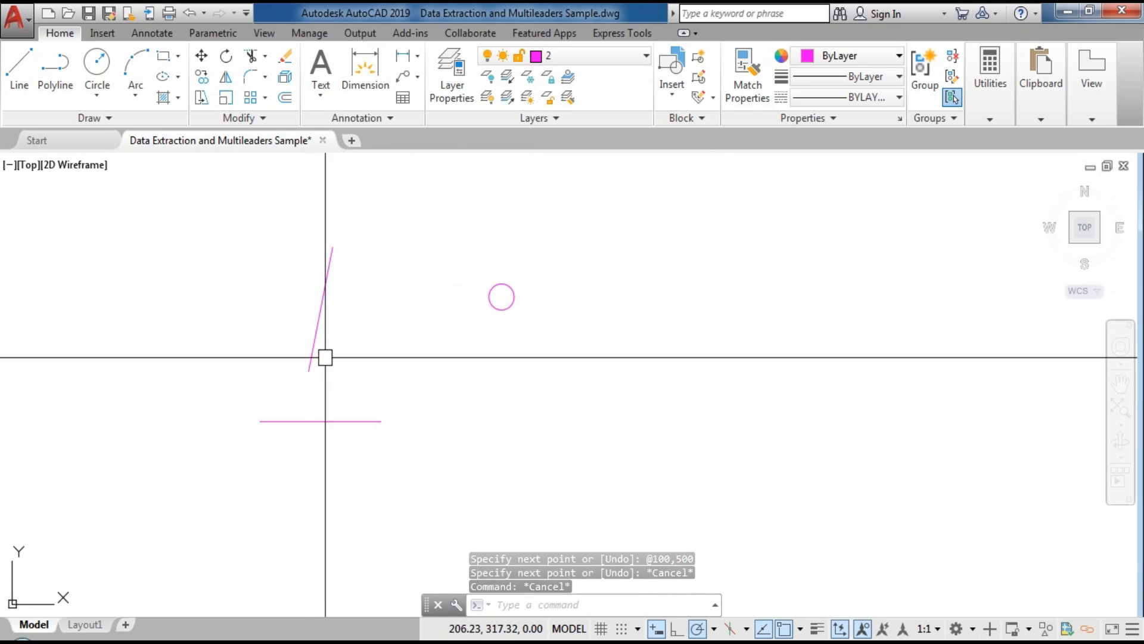
text(pl)
key(Return)
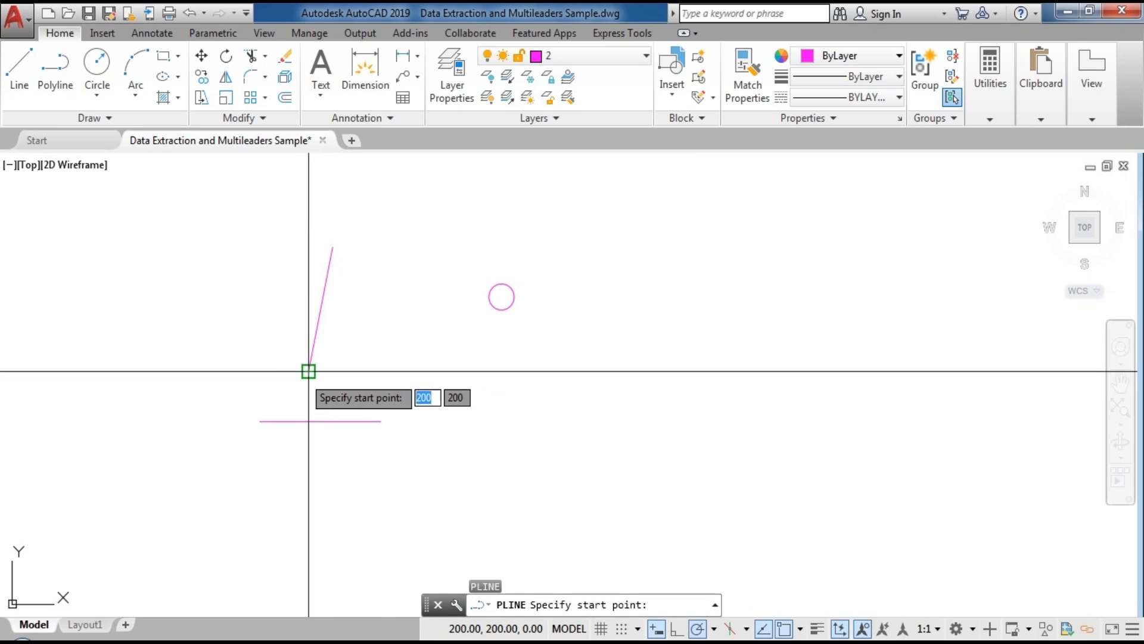
click(309, 370)
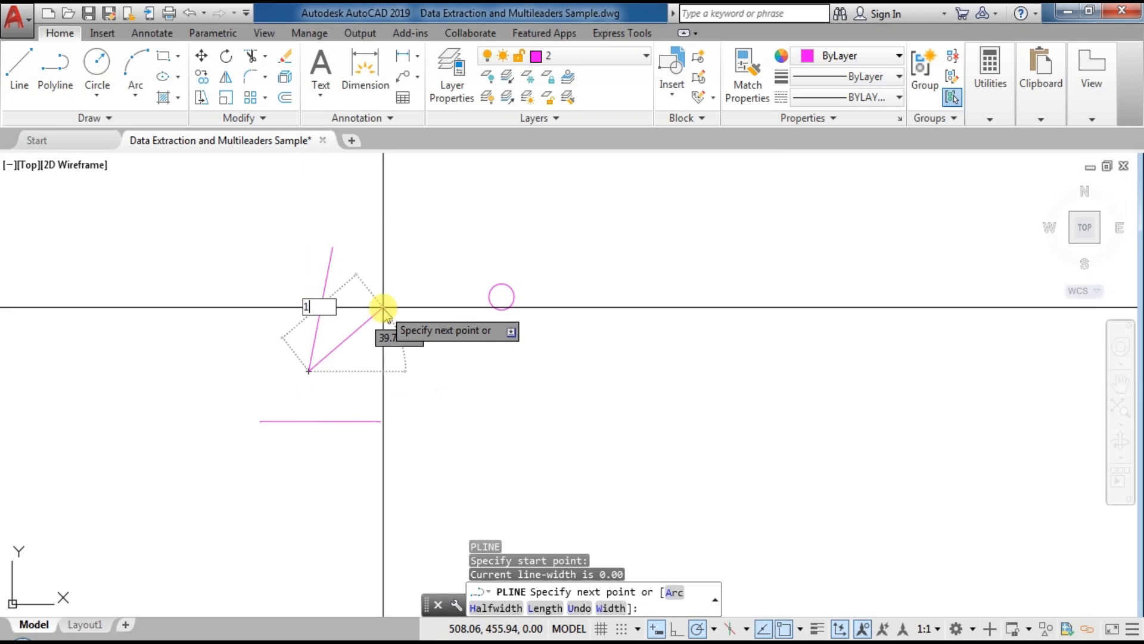
text(1000)
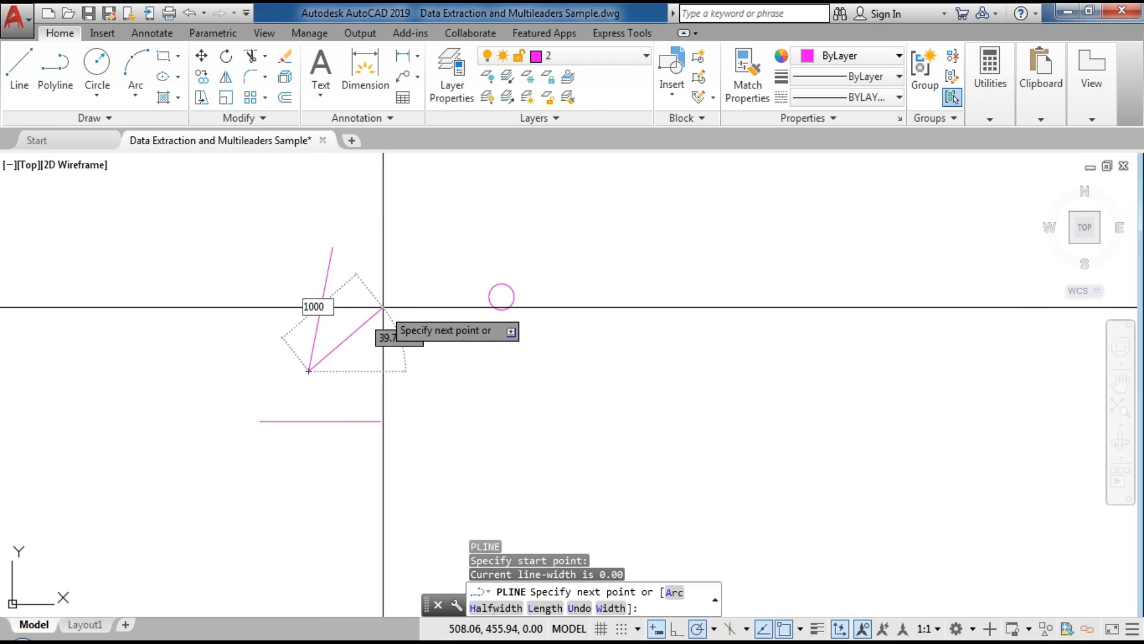
key(Tab)
text(5)
key(Return)
key(Escape)
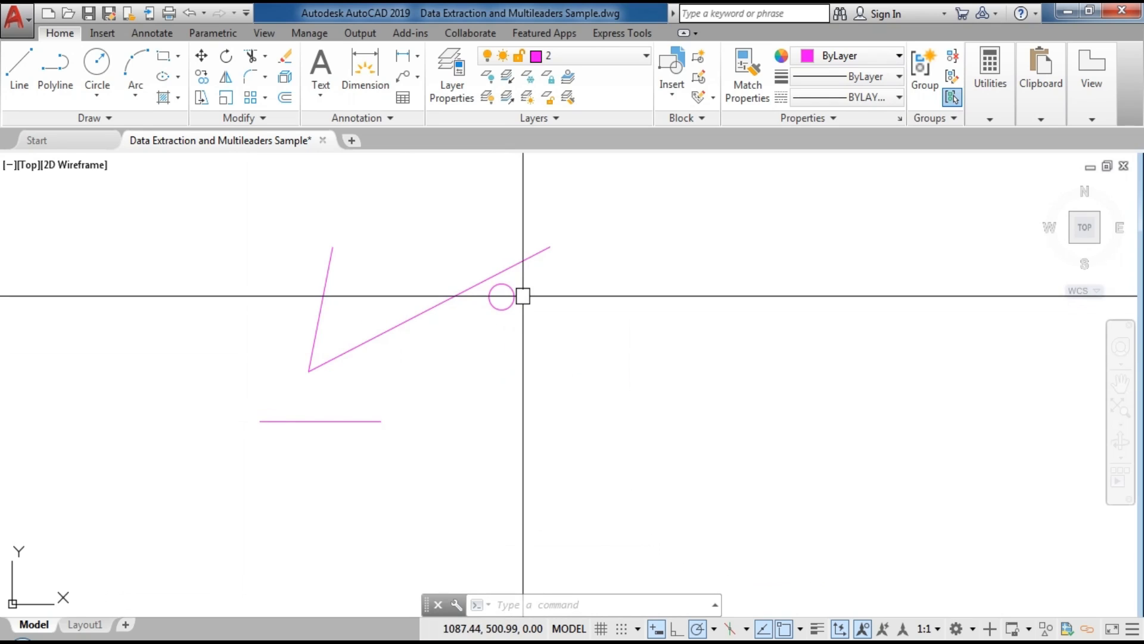
Draw a line from a free point below and beyond the horizontal line's right end to the absolute coordinates #1000,500.
click(19, 67)
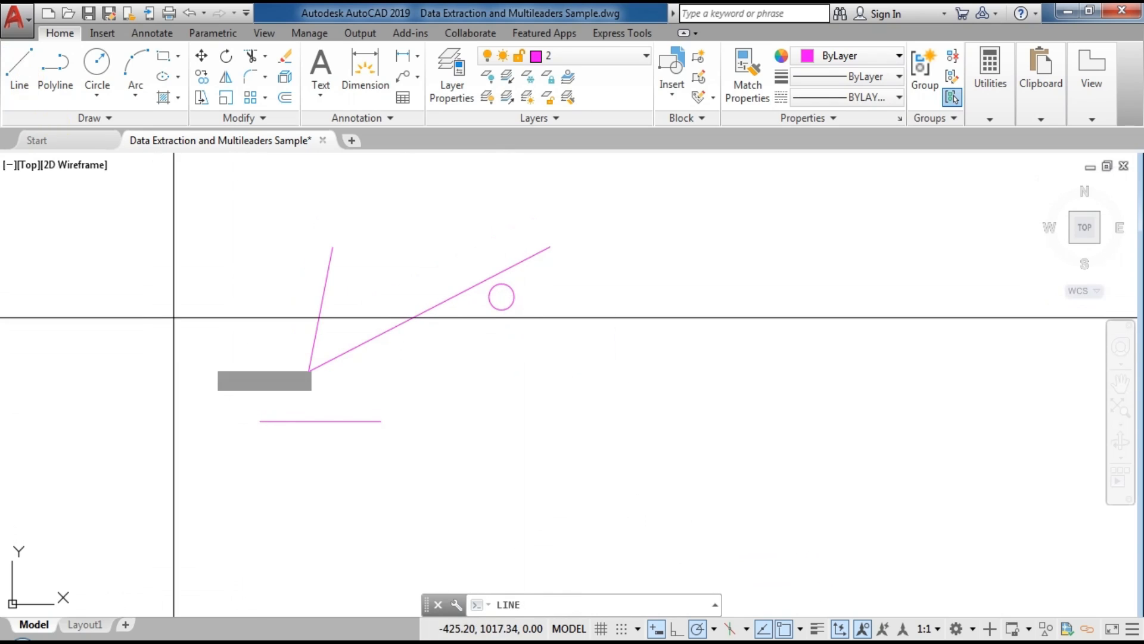
click(485, 462)
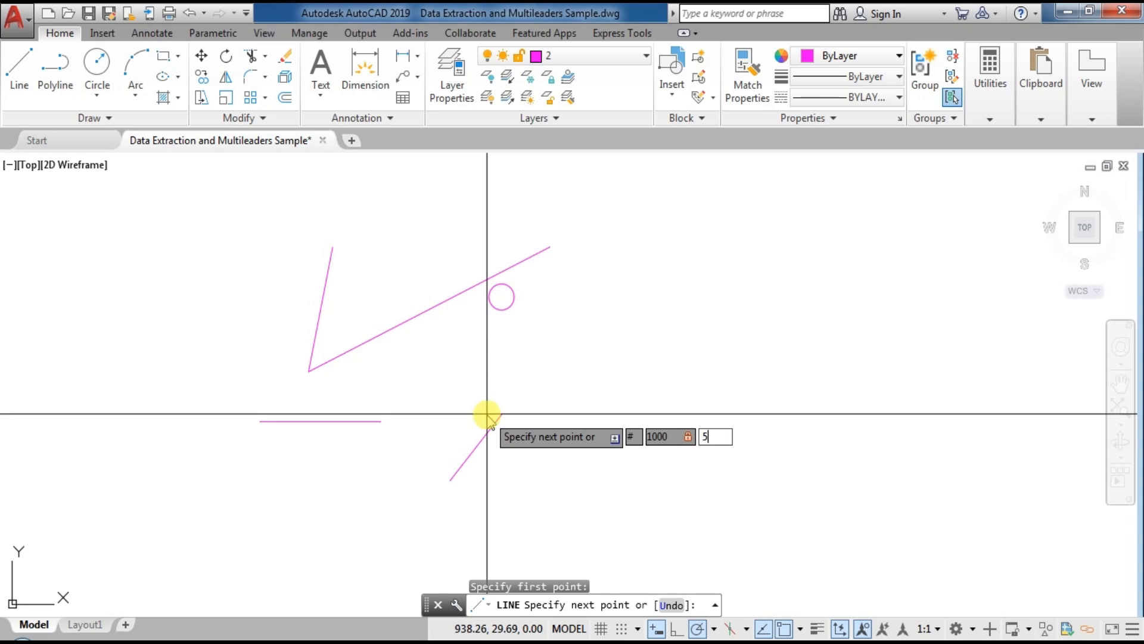
key(Return)
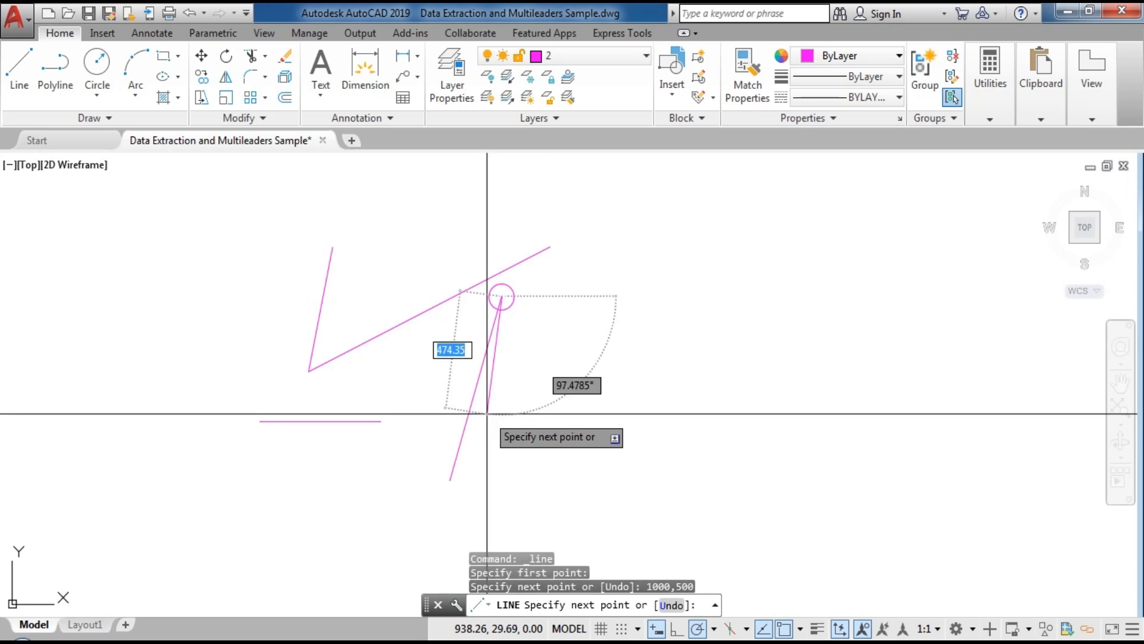
Finish the line at the circle's center and inspect where its endpoint meets the center.
key(Escape)
scroll(477, 288, up, 2)
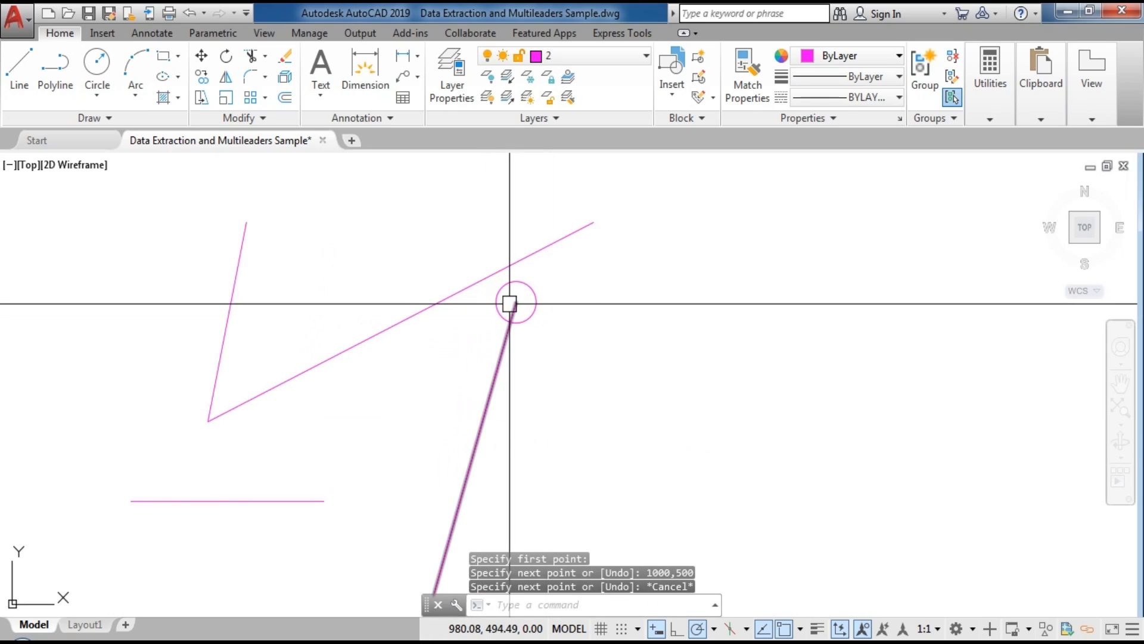
scroll(537, 302, down, 2)
Draw a line from a free point far above and to the right of the circle to the absolute coordinates #1000,500.
click(19, 69)
scroll(265, 450, down, 3)
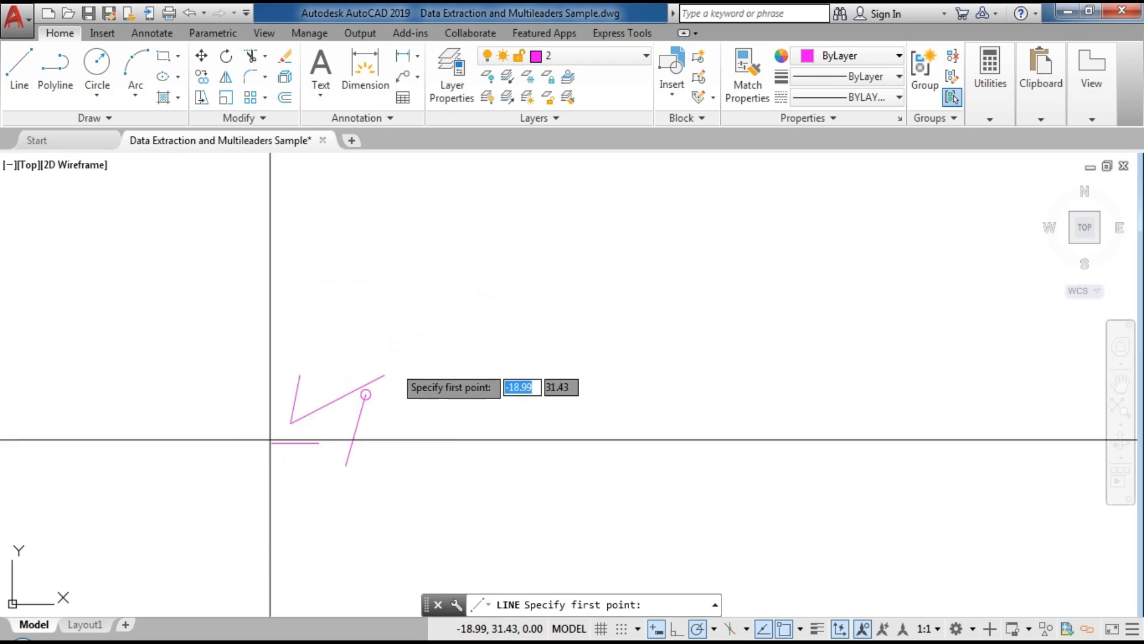
click(513, 267)
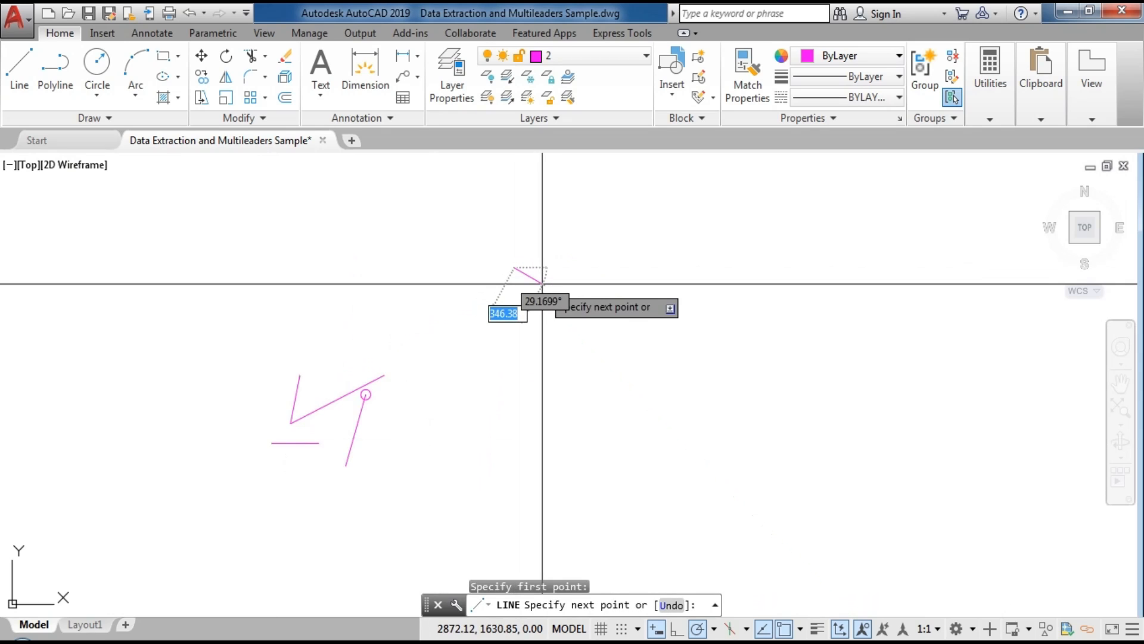
key(F8)
key(F10)
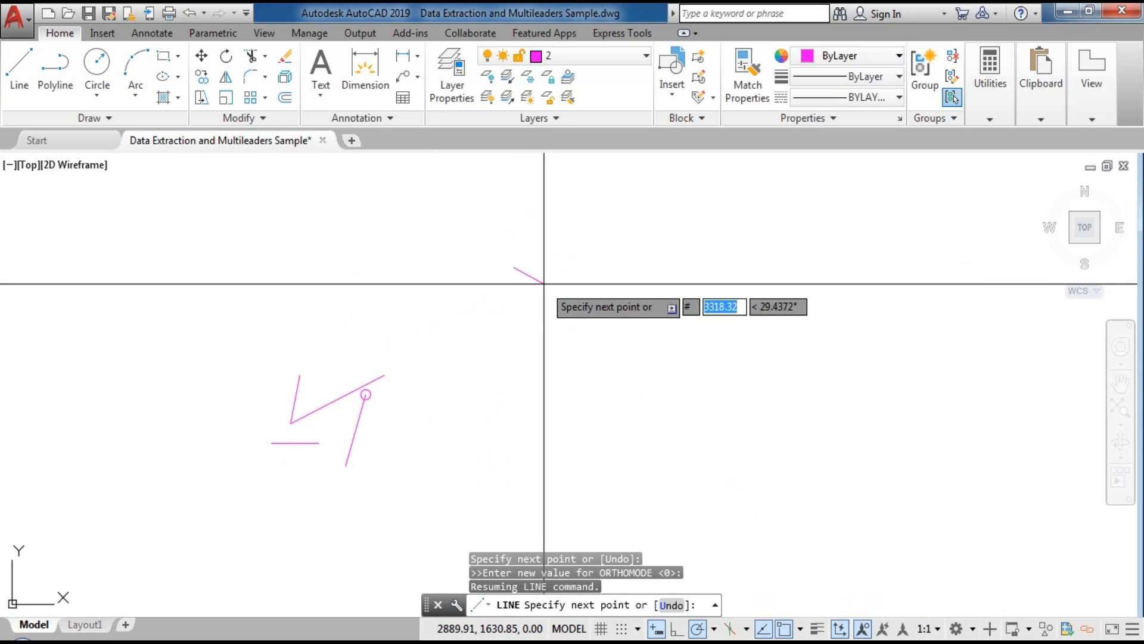
text(1000)
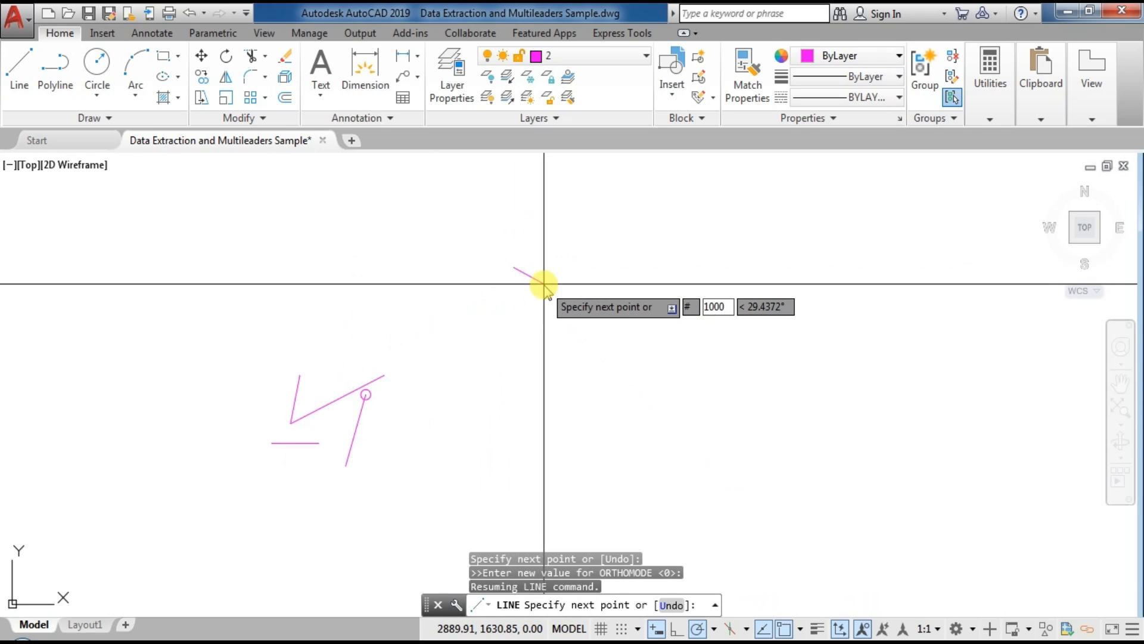
text(,500)
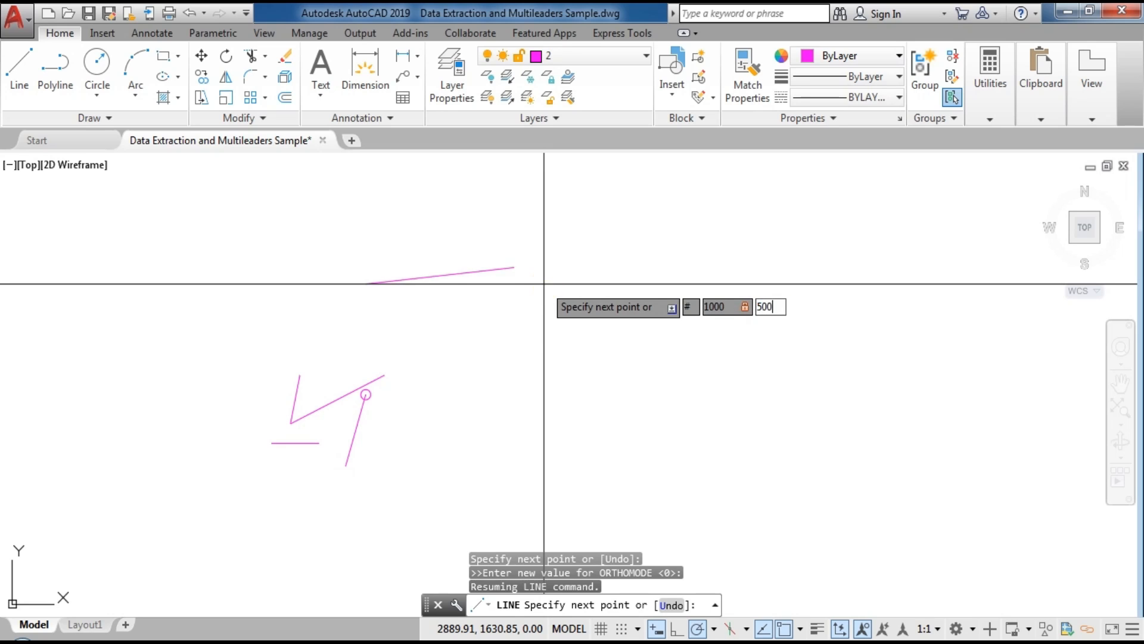
key(Return)
scroll(374, 366, up, 2)
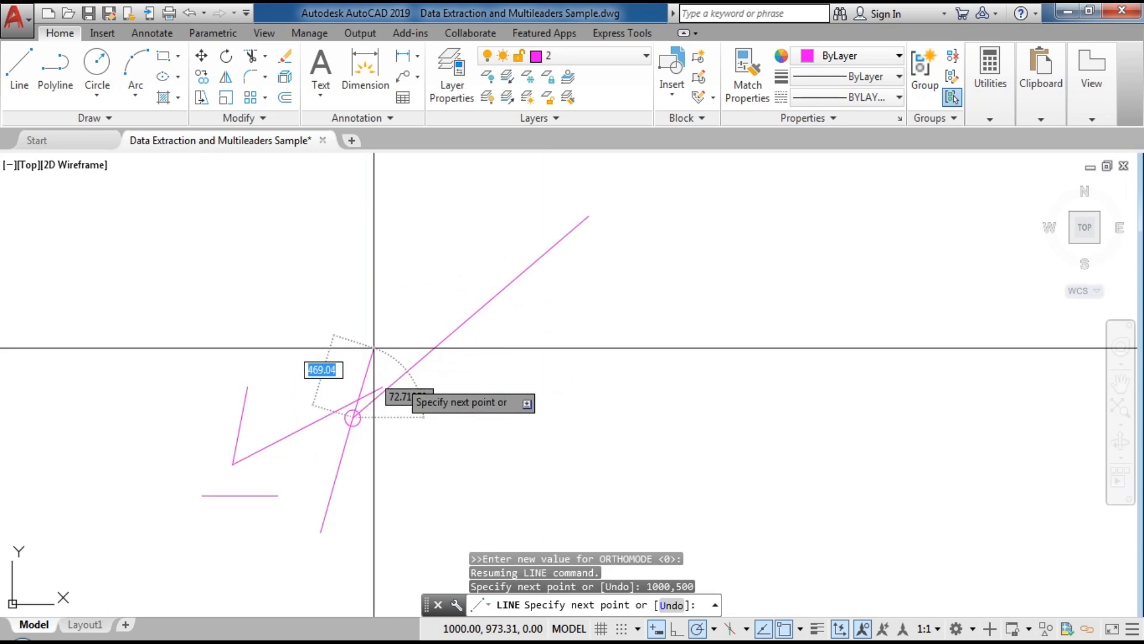
key(Escape)
scroll(369, 380, up, 3)
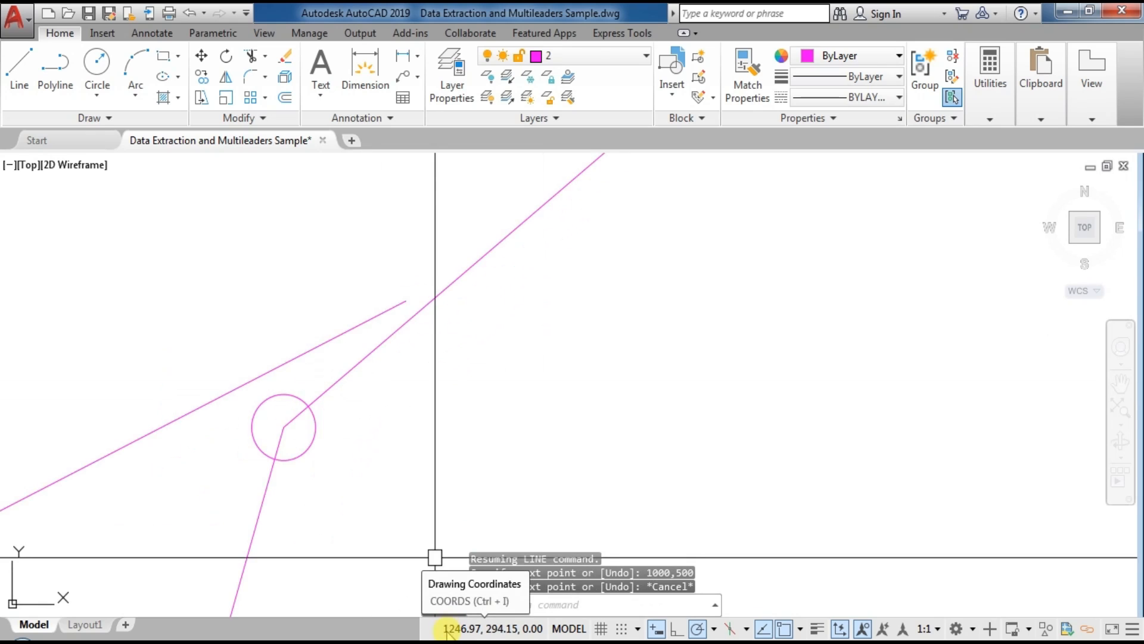
scroll(484, 388, down, 8)
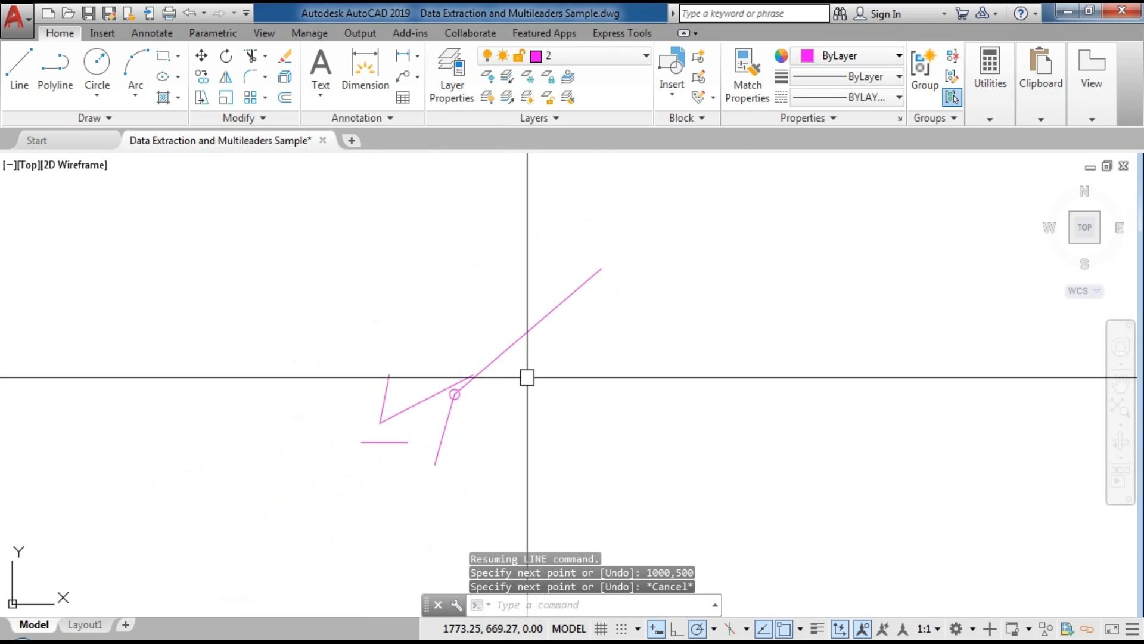